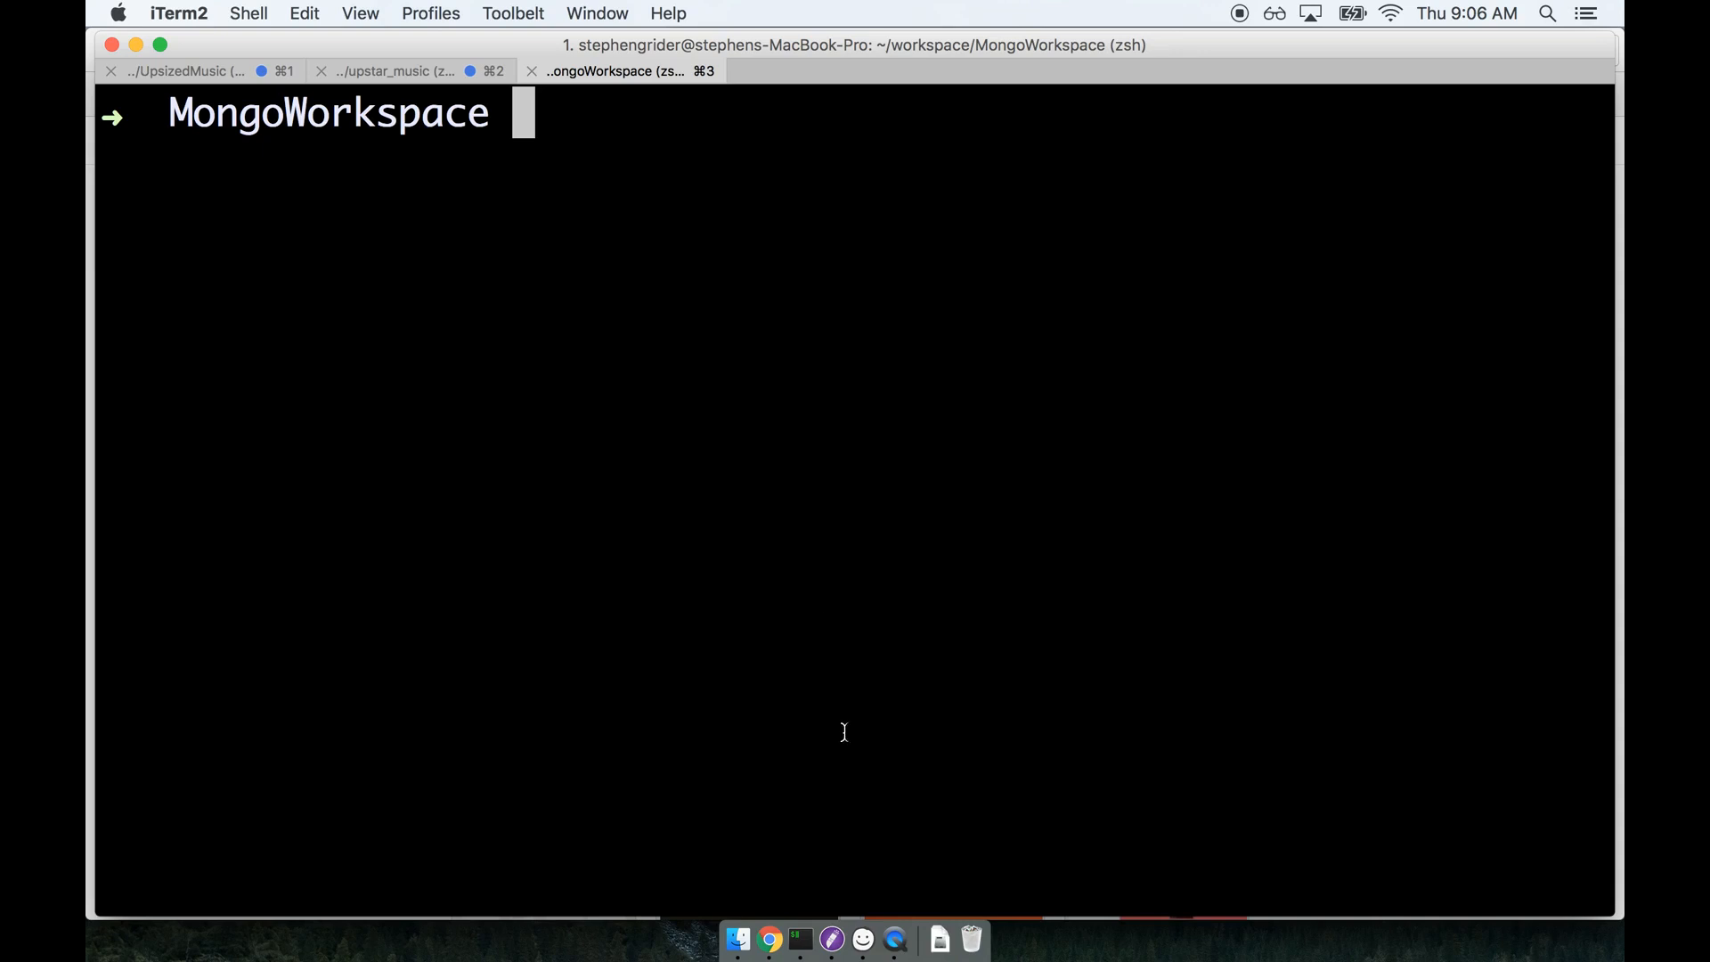
Switch to Balsamiq Mockups and review the Robomongo and mongodb boxes in the installs diagram.
click(862, 939)
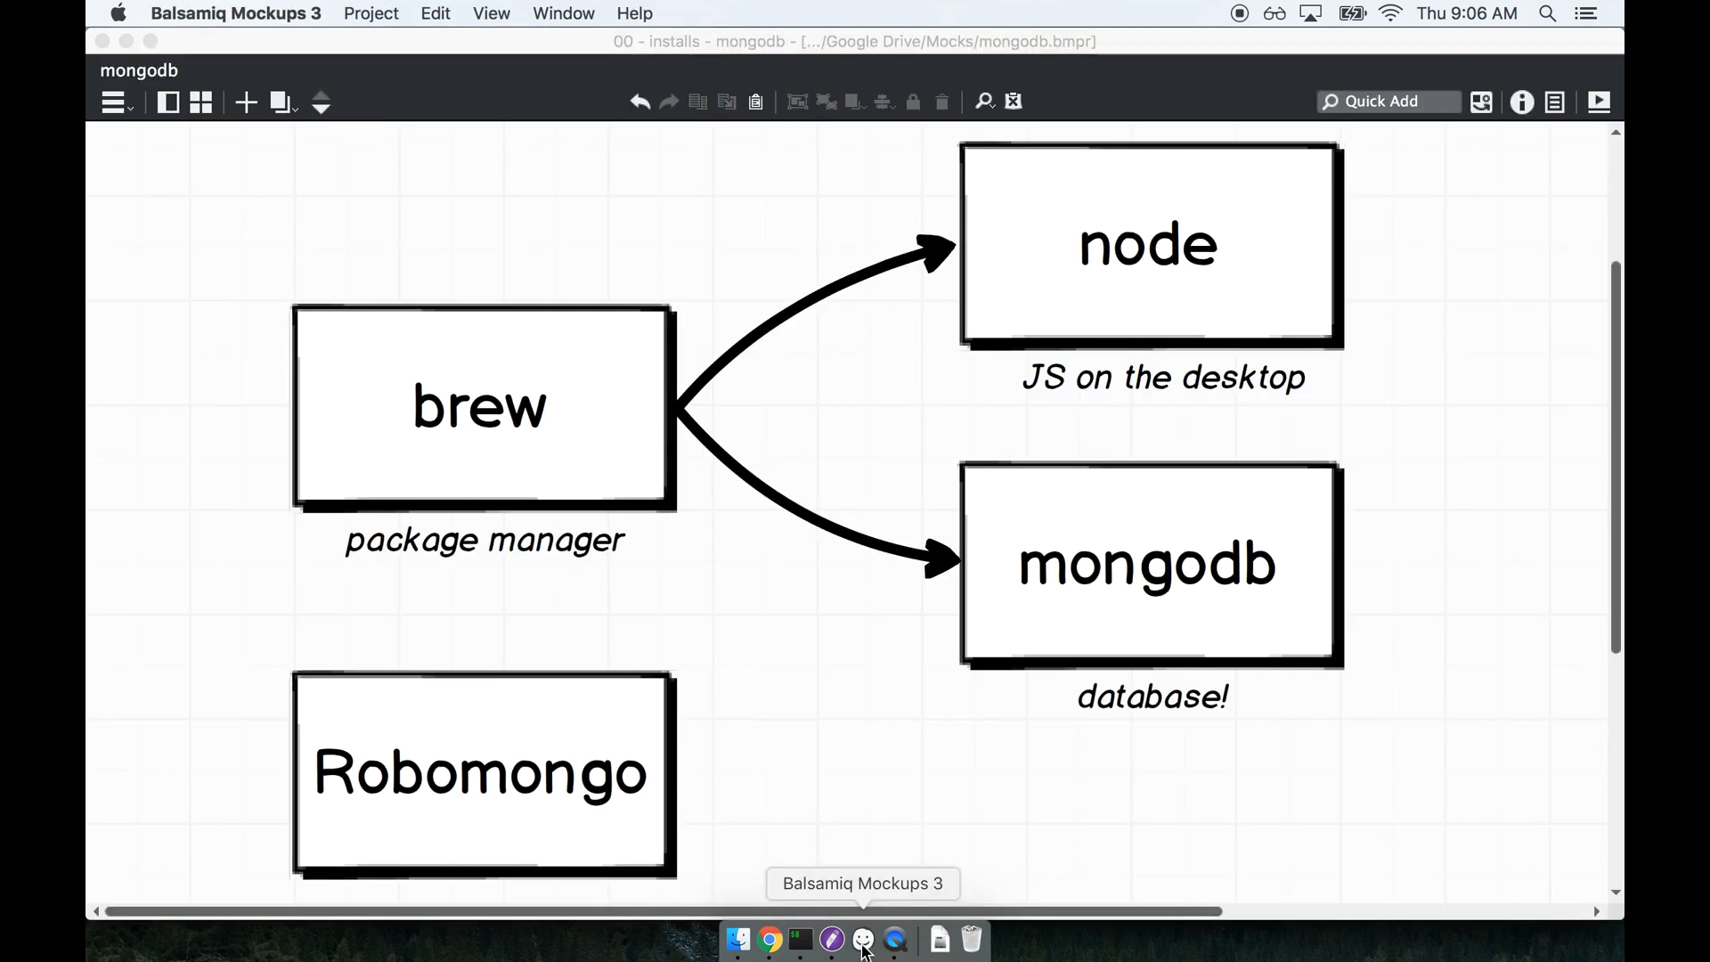
click(620, 750)
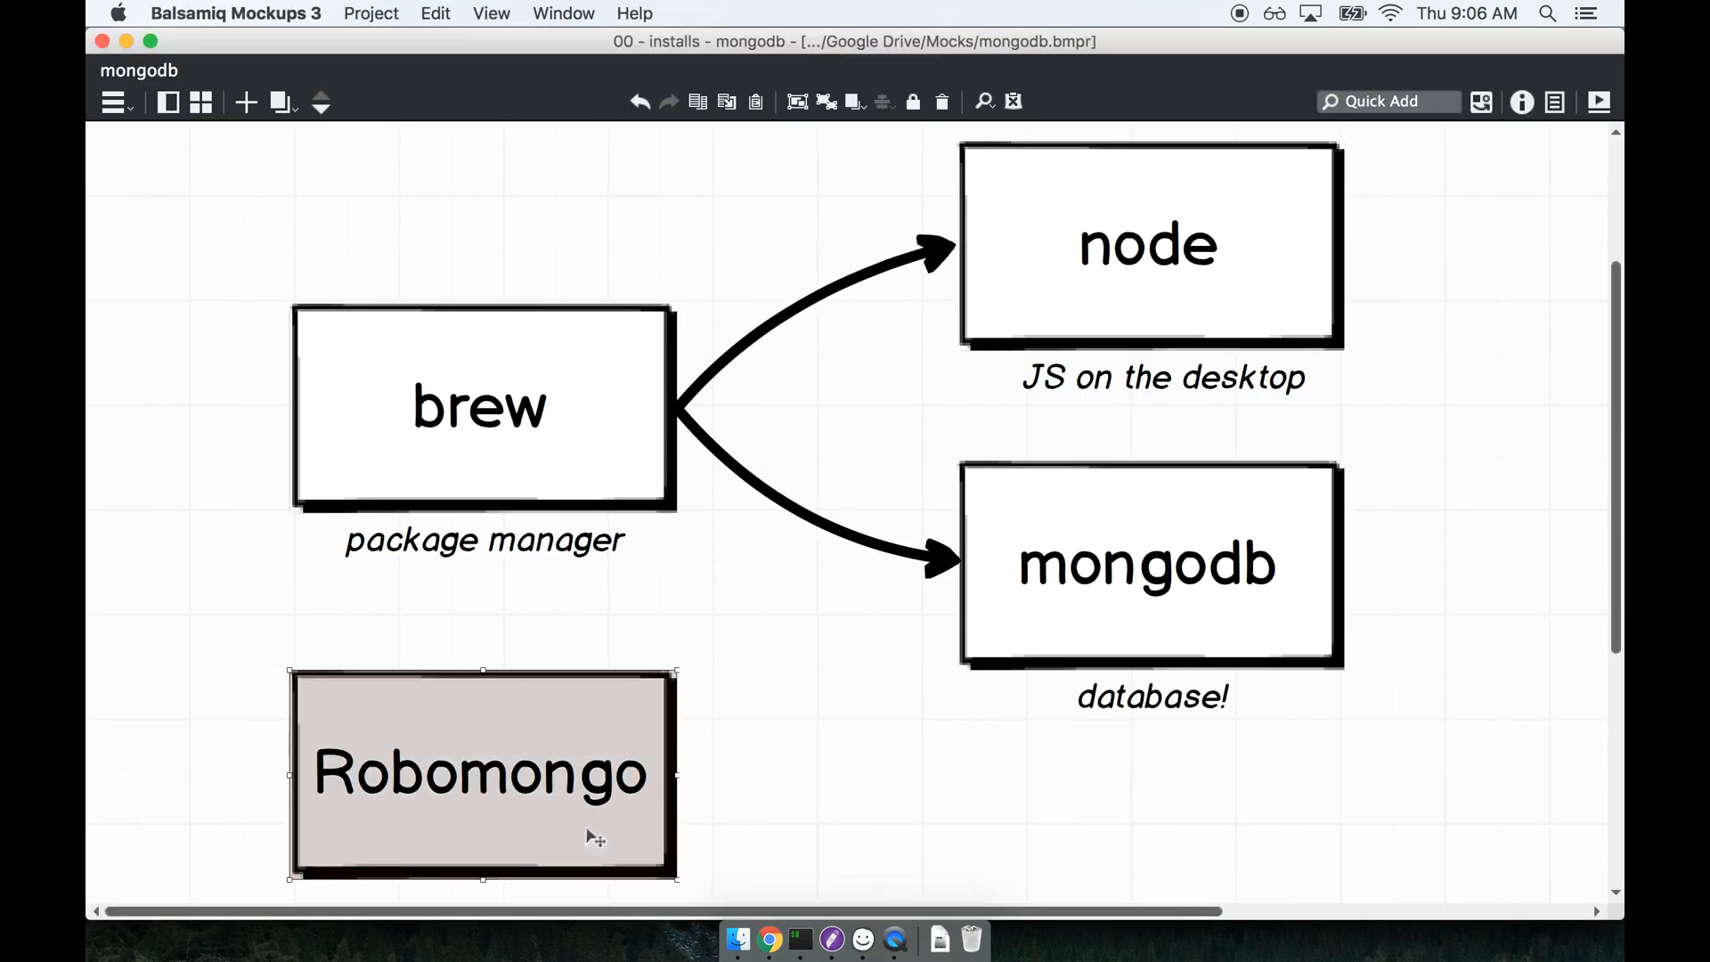
click(829, 719)
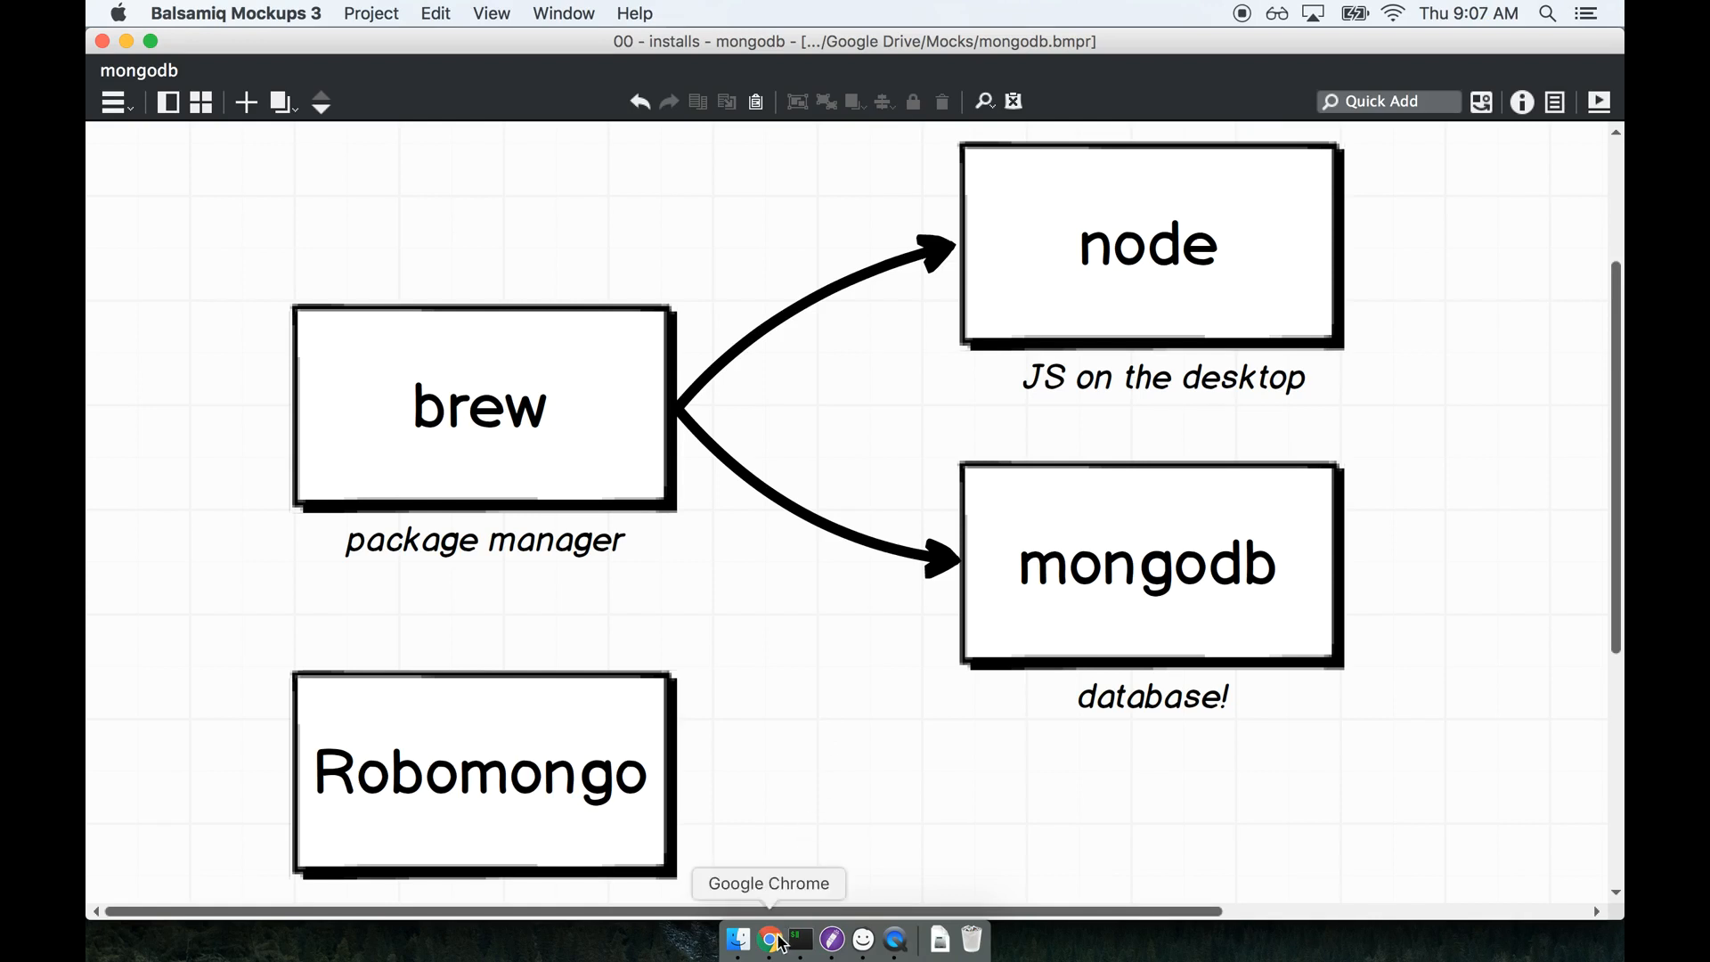
click(1167, 561)
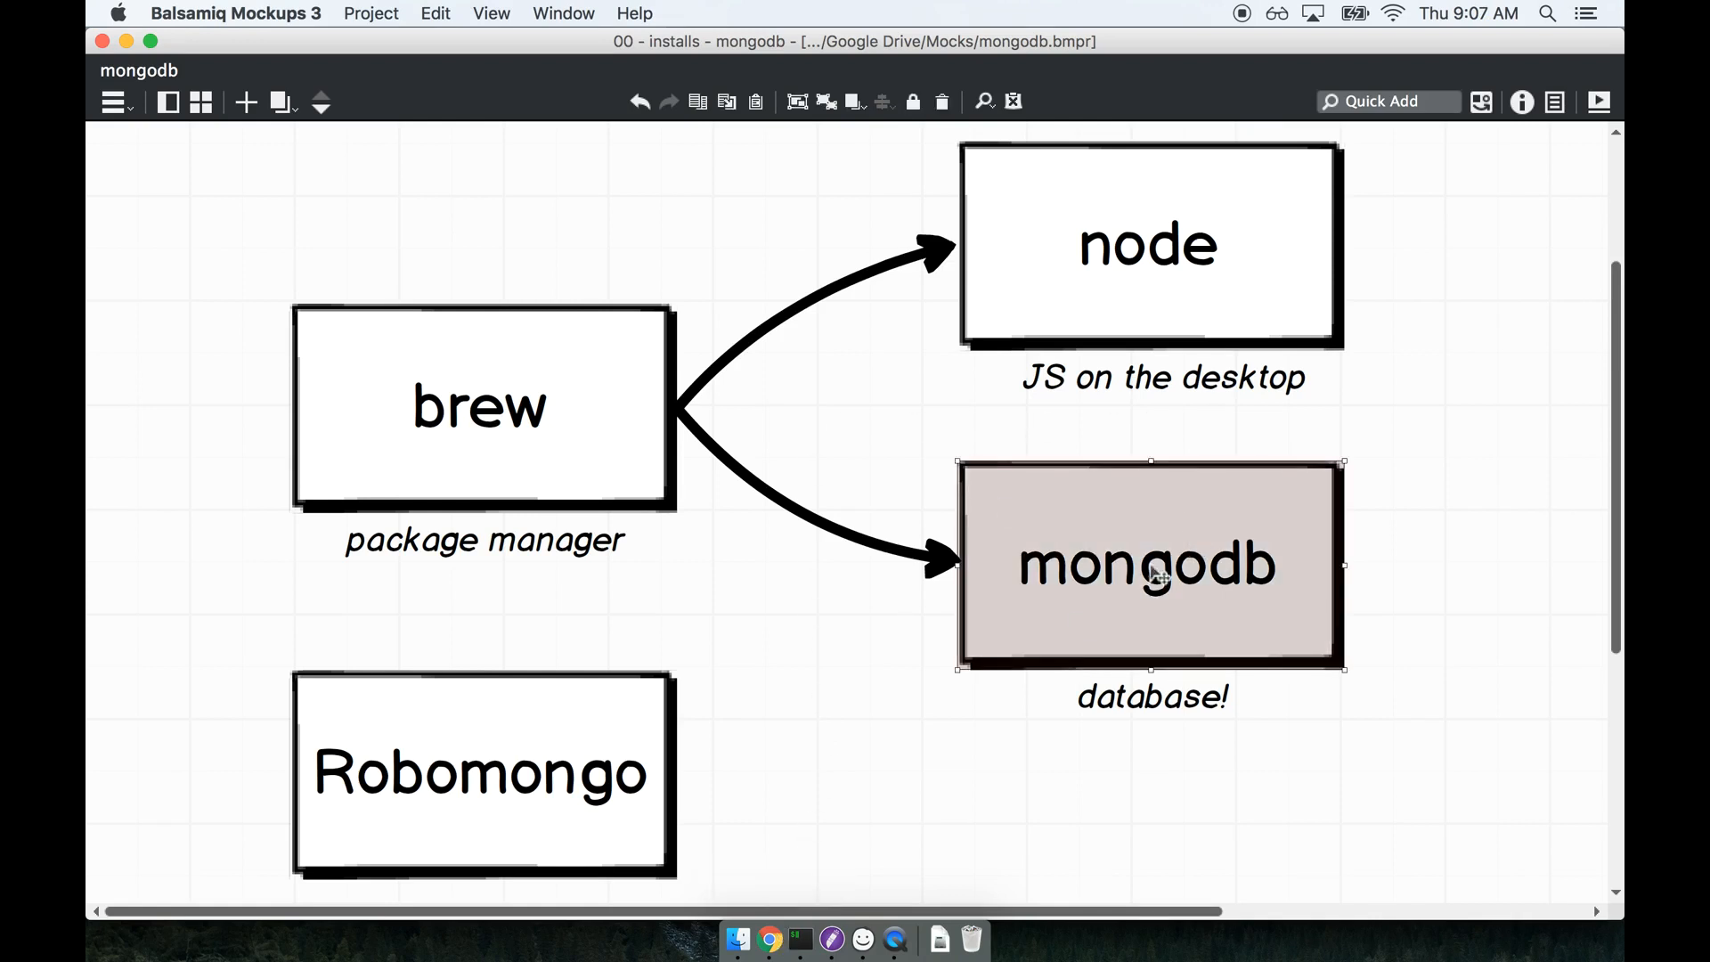
click(772, 697)
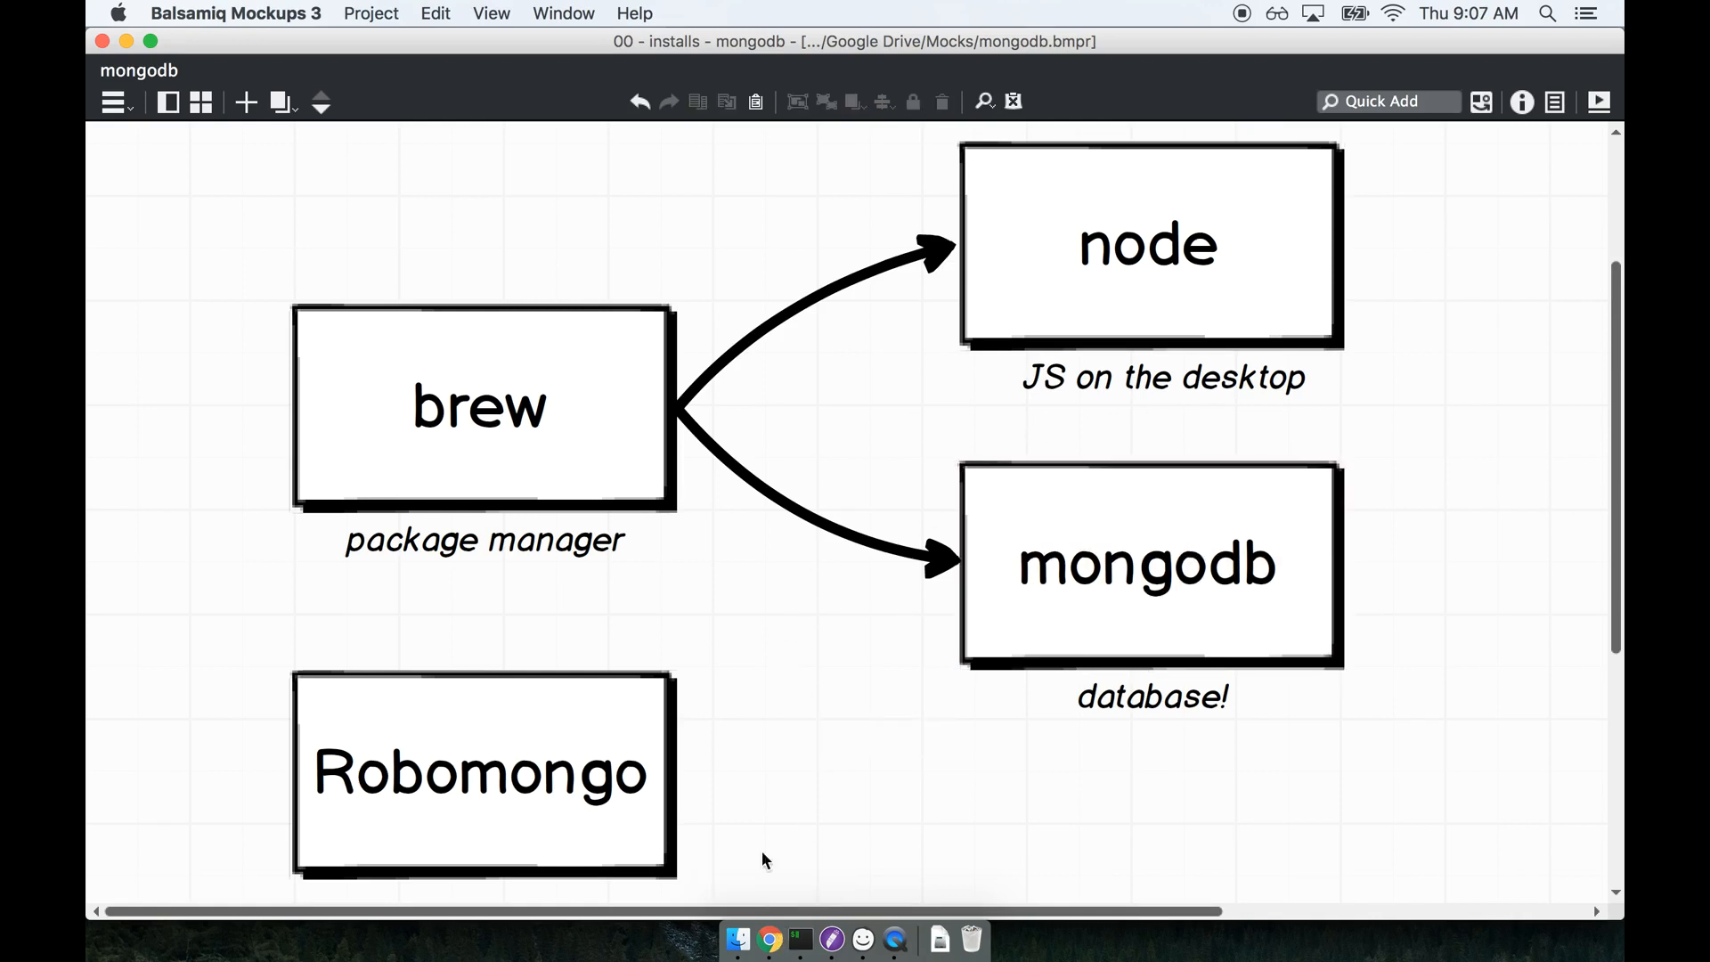
Switch to Chrome and open the robomongo.org website.
click(769, 942)
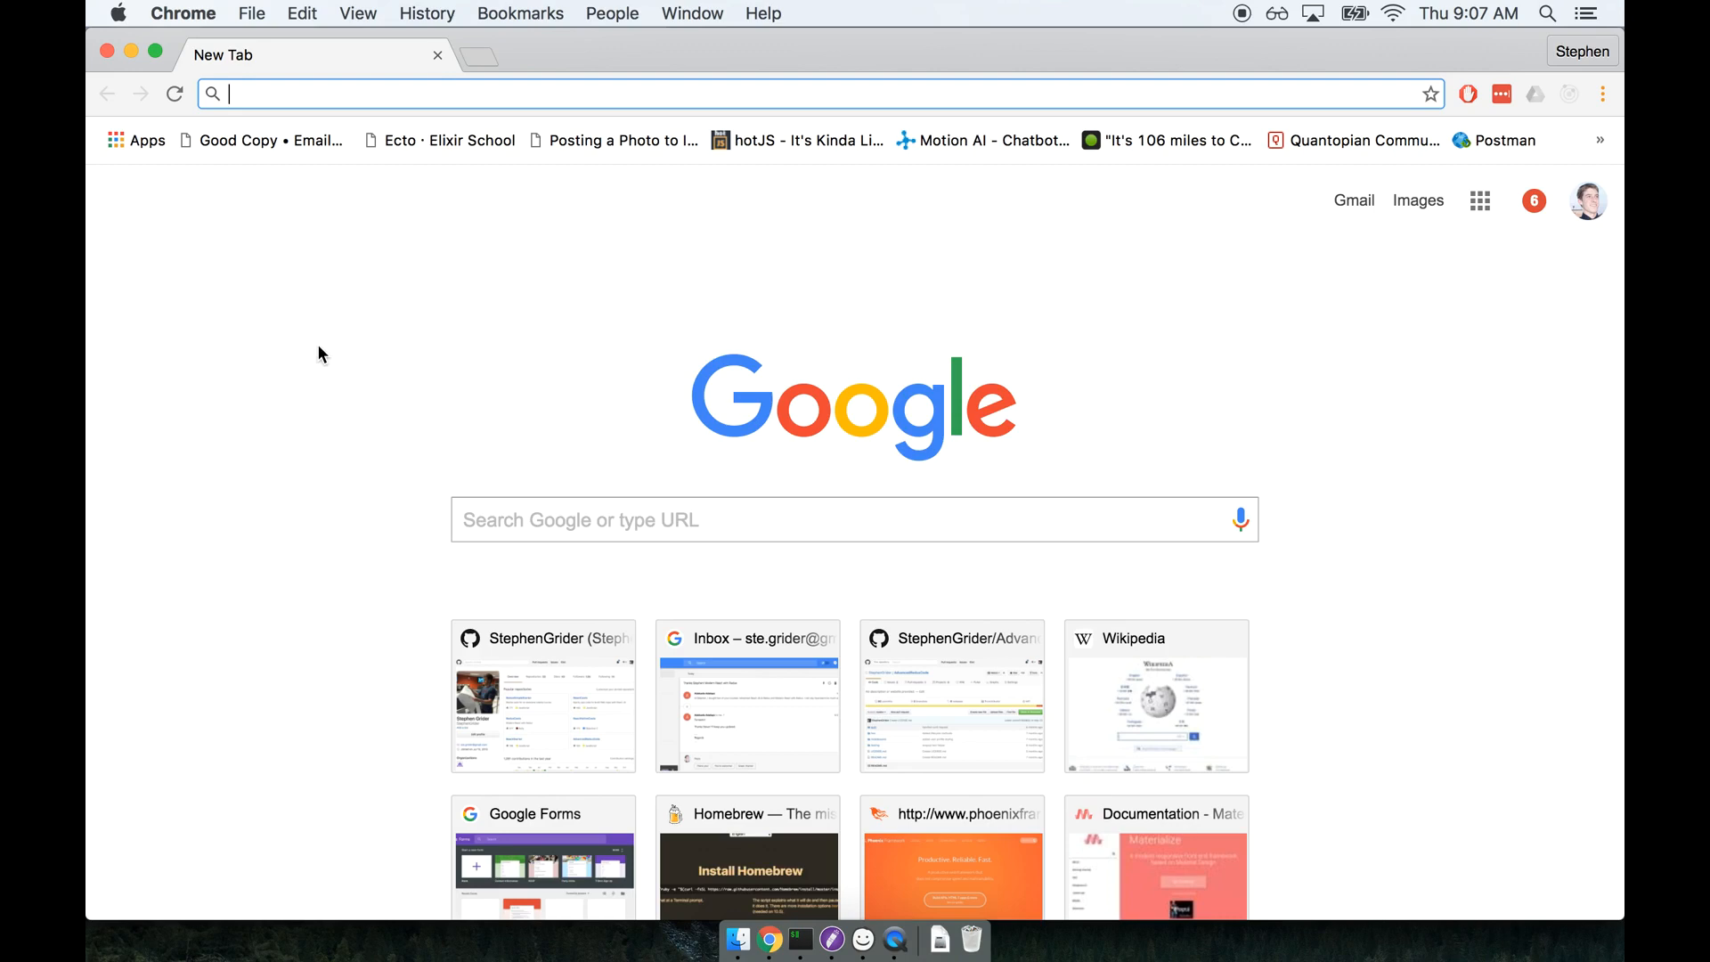
text(robomongo)
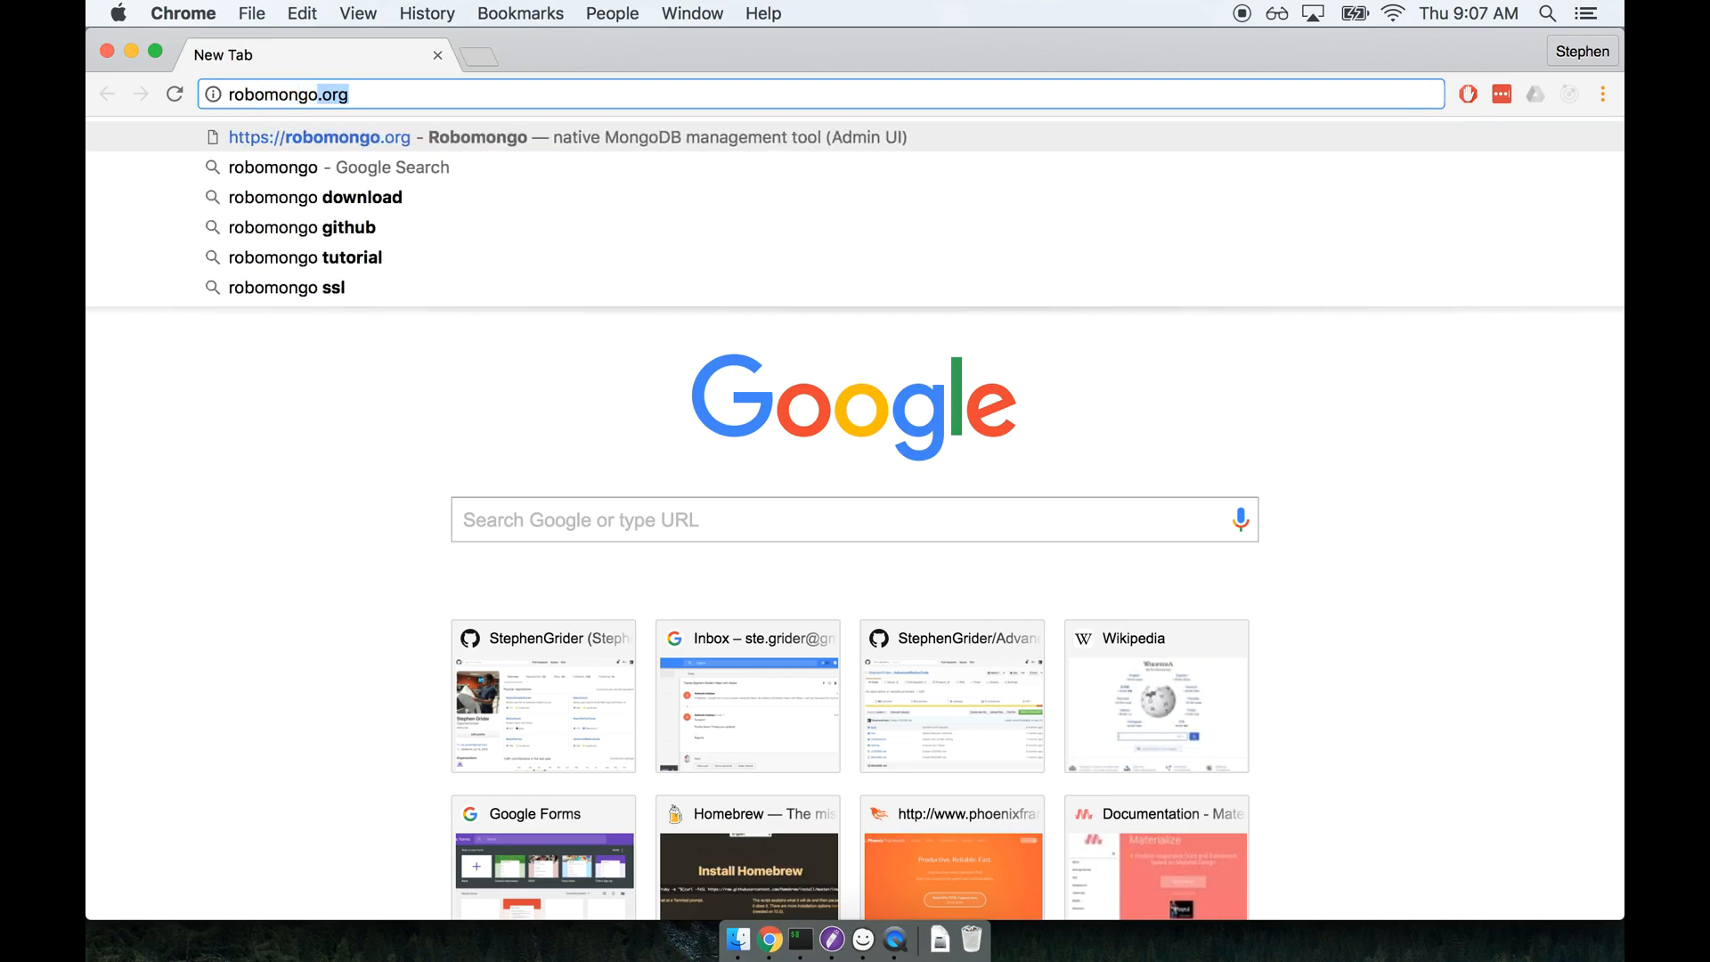
text(.or)
key(Return)
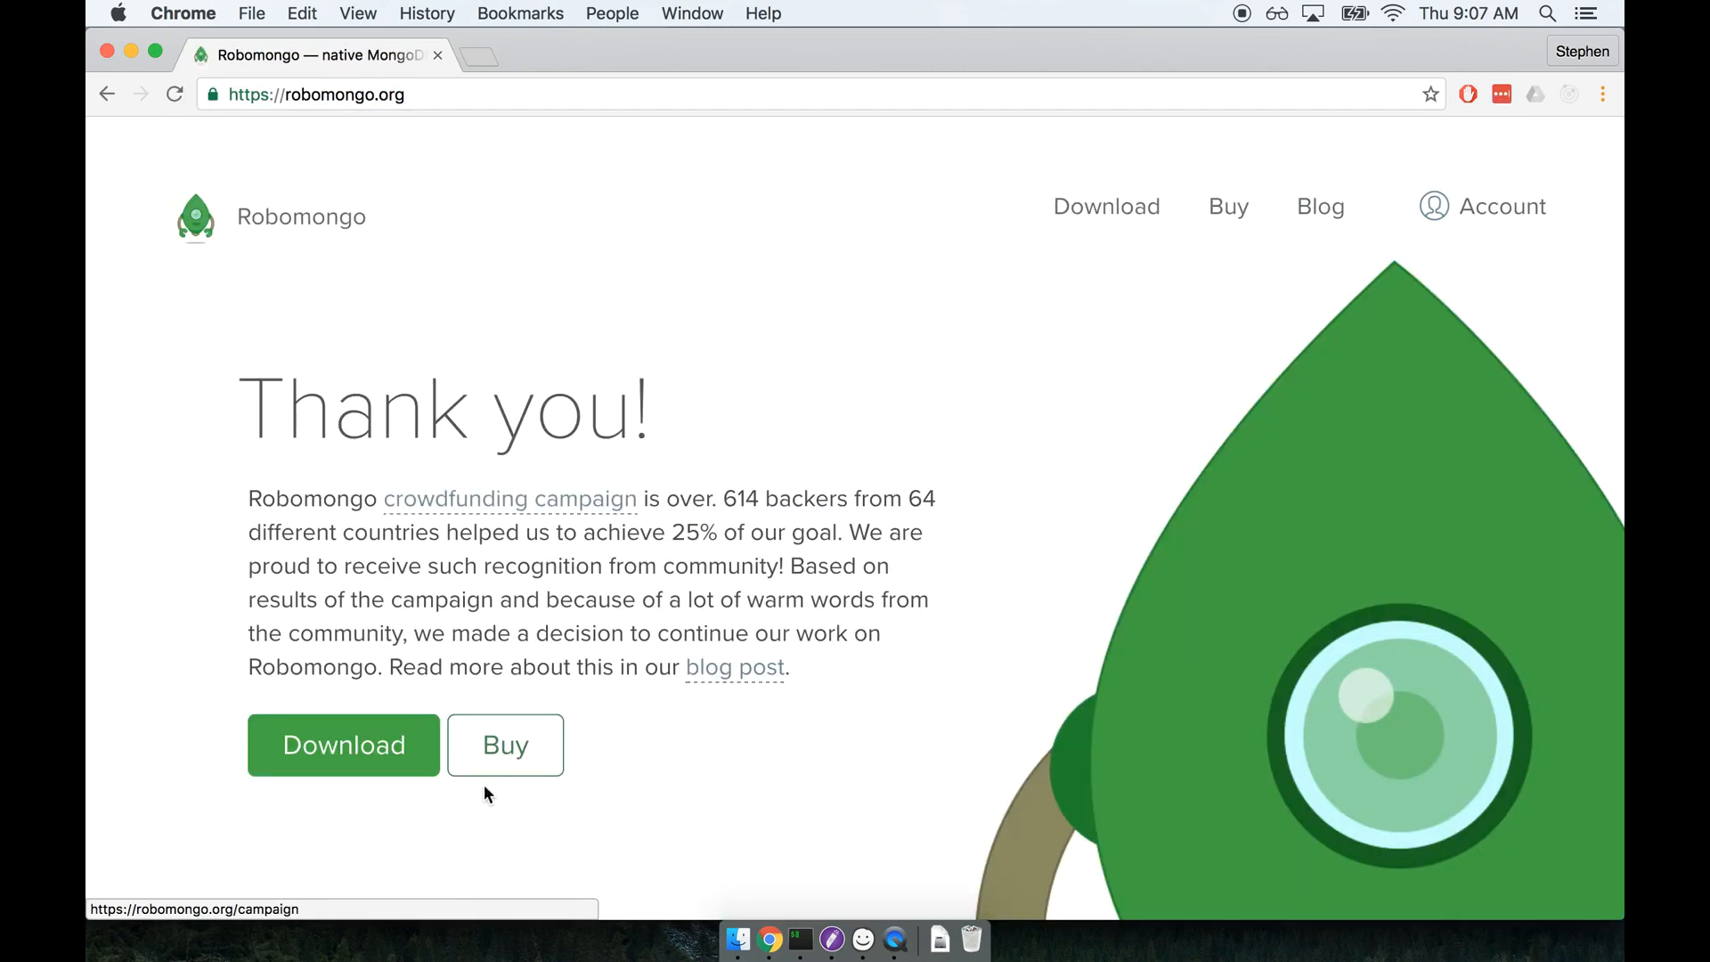
Download the Mac disk image of Robomongo 0.9.0 from the site's download page.
click(298, 746)
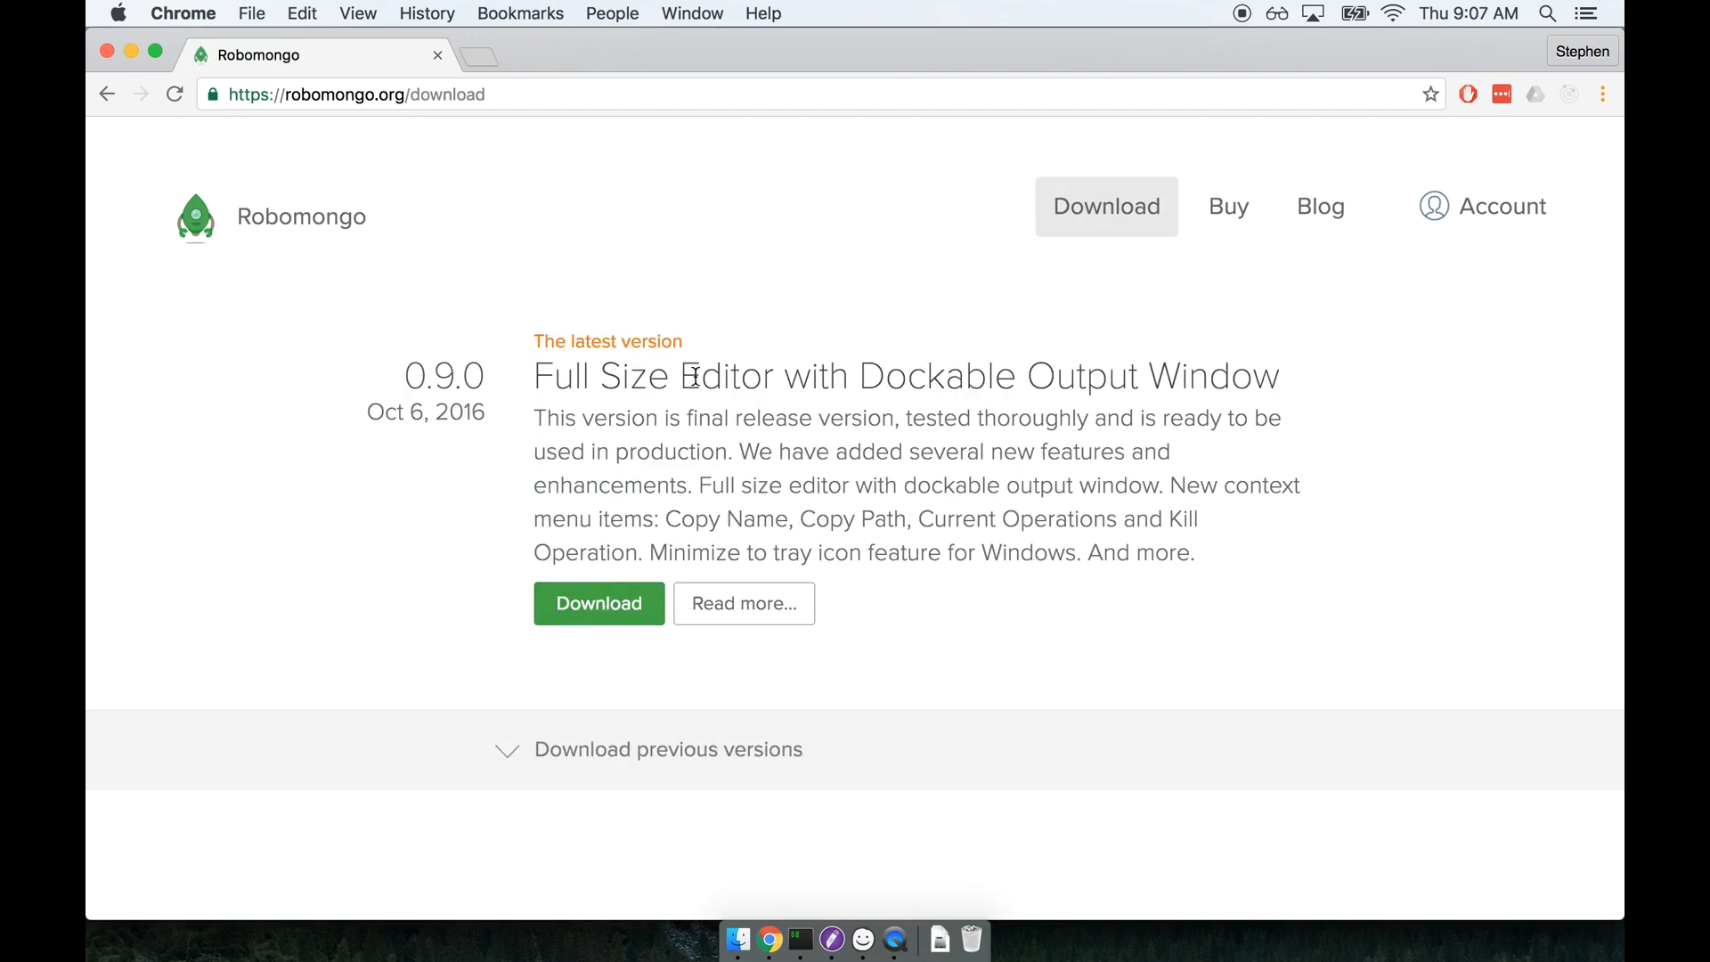
click(605, 608)
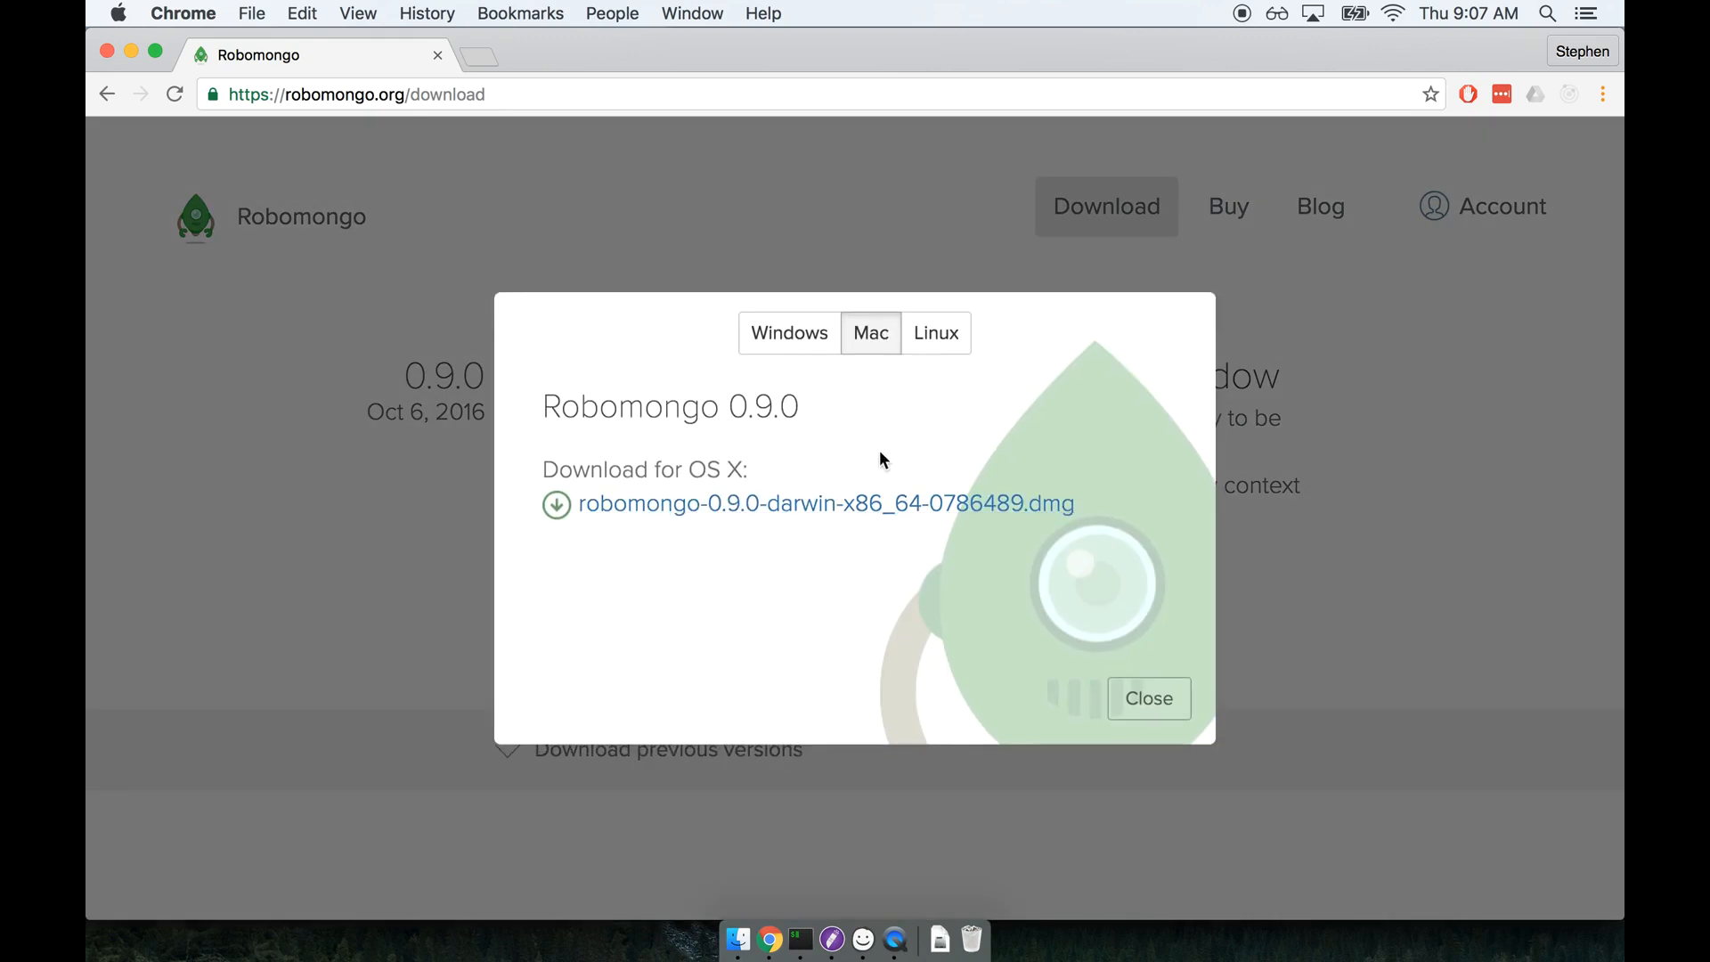
click(847, 507)
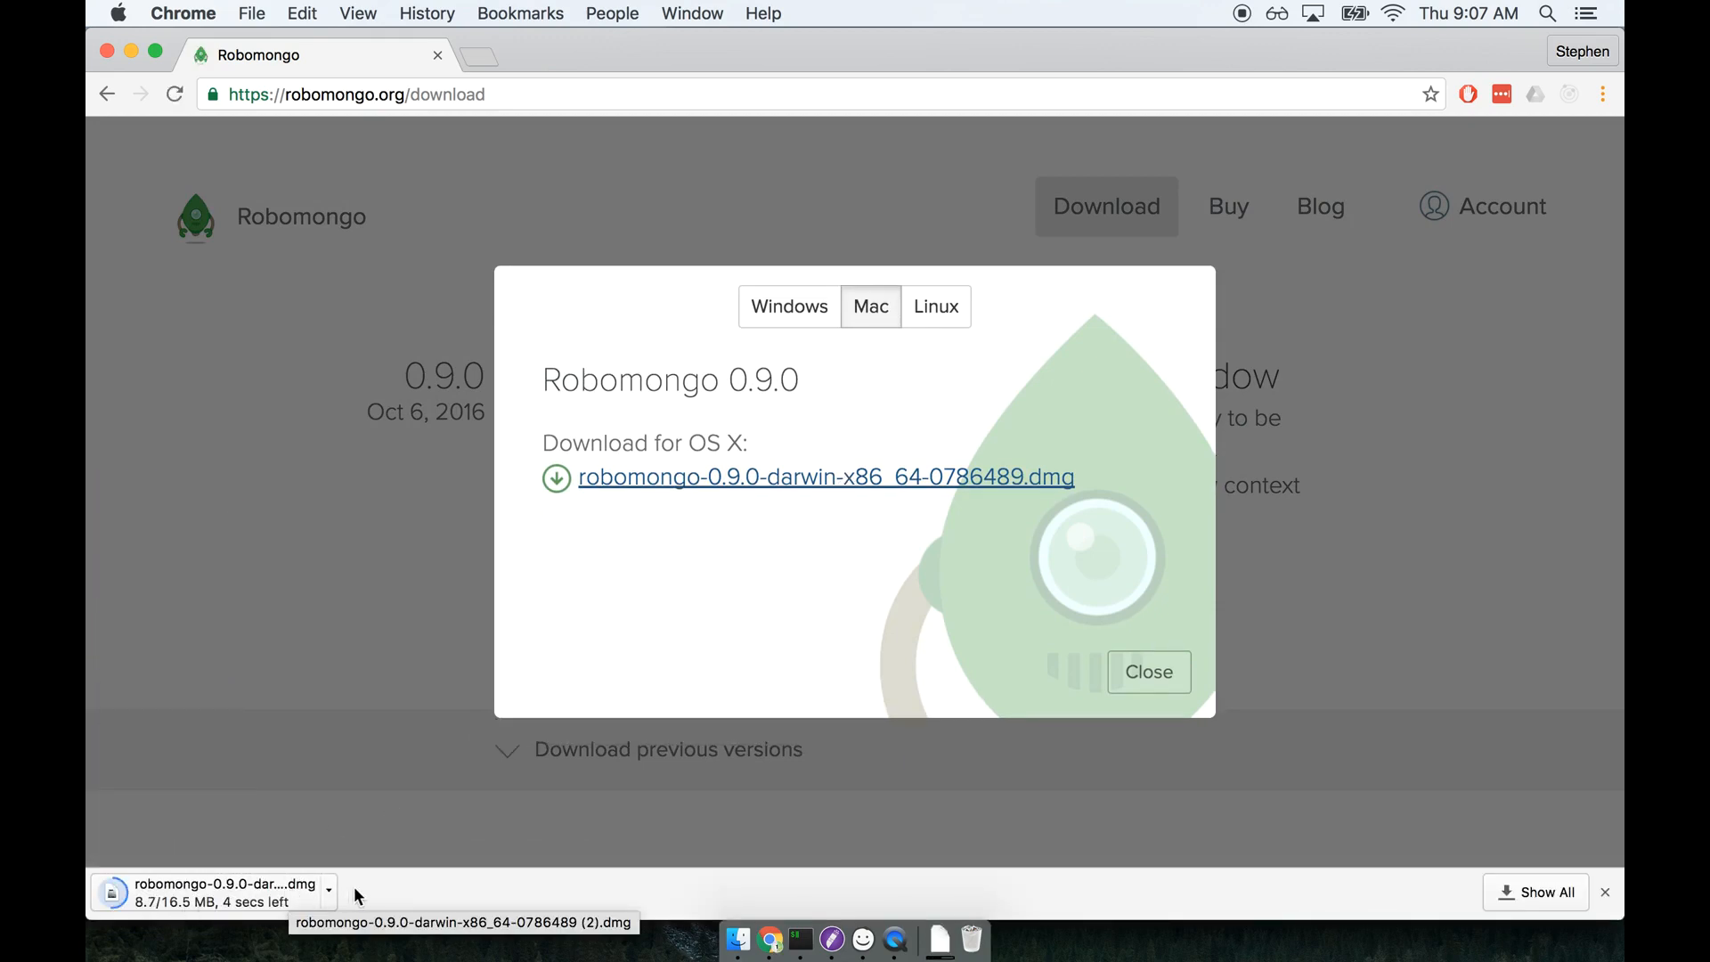
Open the downloaded Robomongo disk image and copy Robomongo into Applications, replacing the existing copy.
click(273, 887)
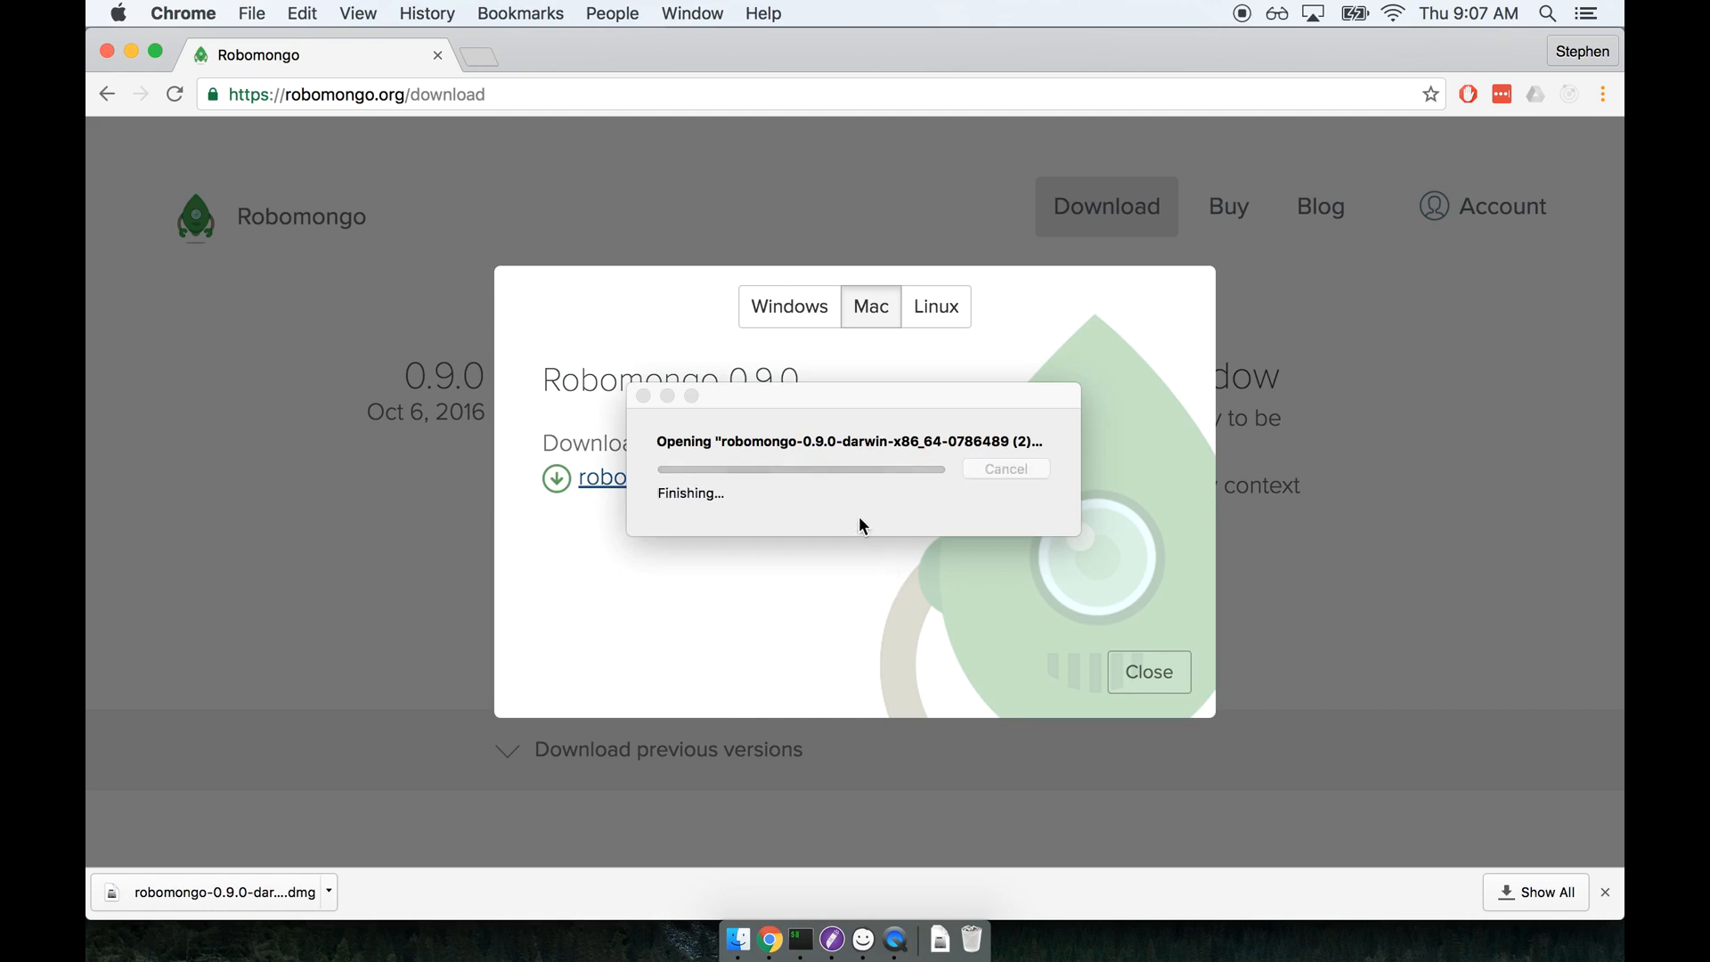
click(747, 462)
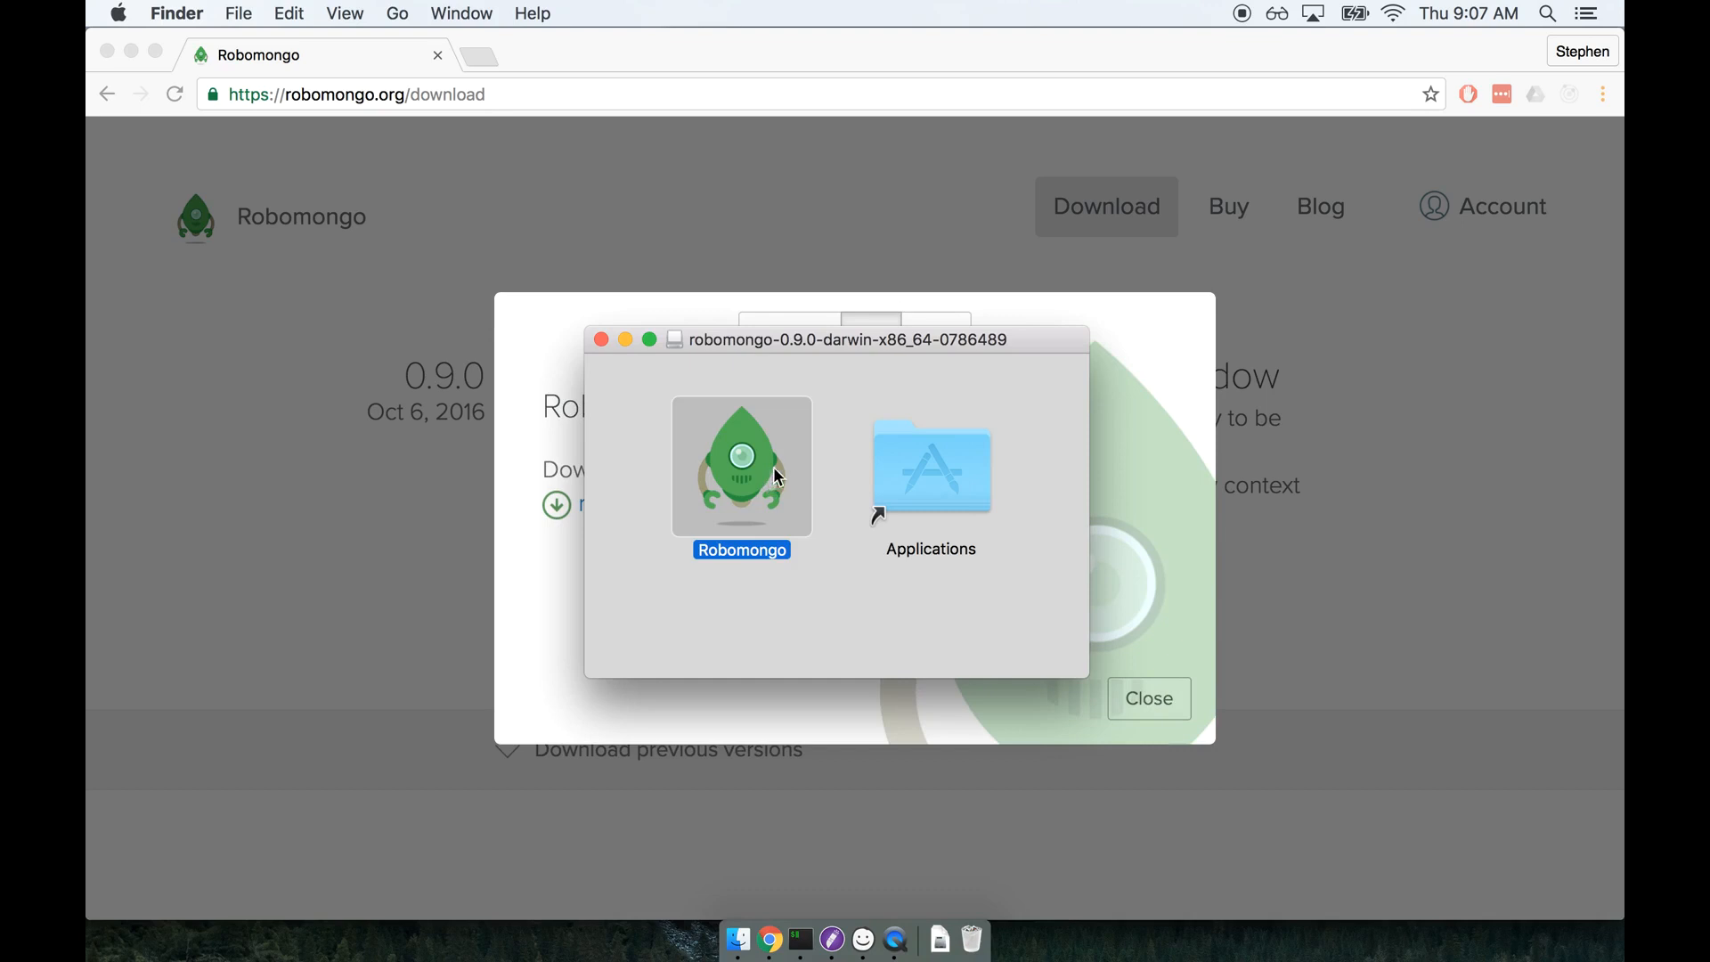
drag(736, 478, 922, 481)
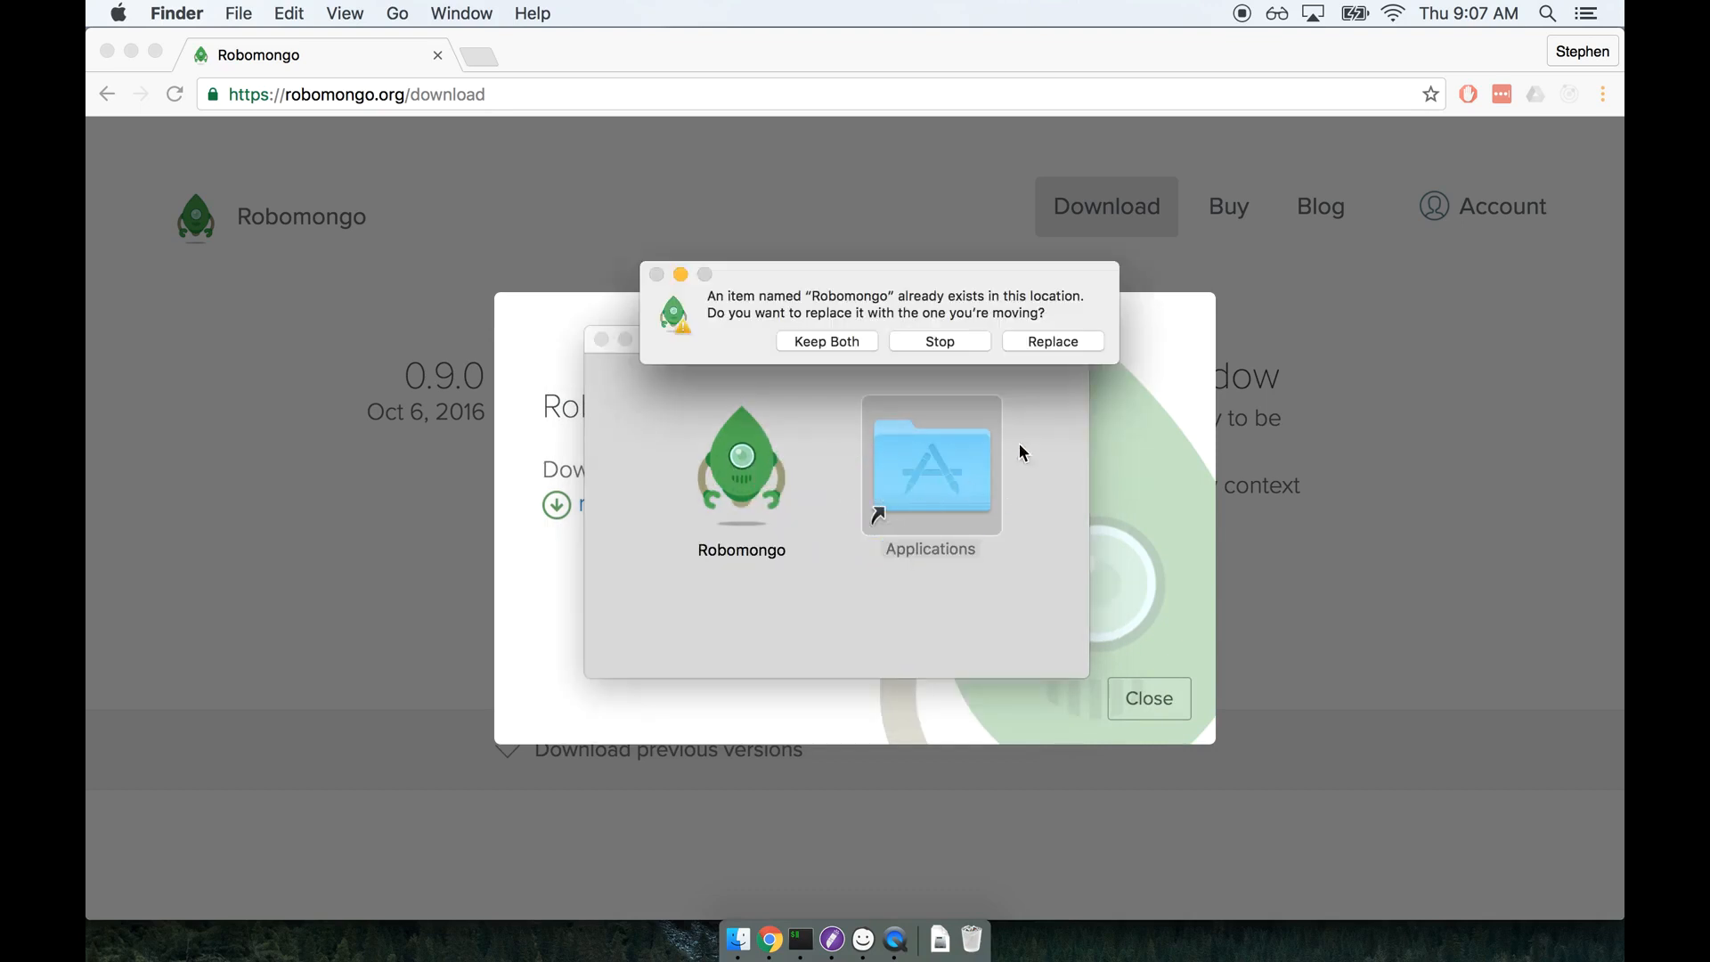
click(1026, 344)
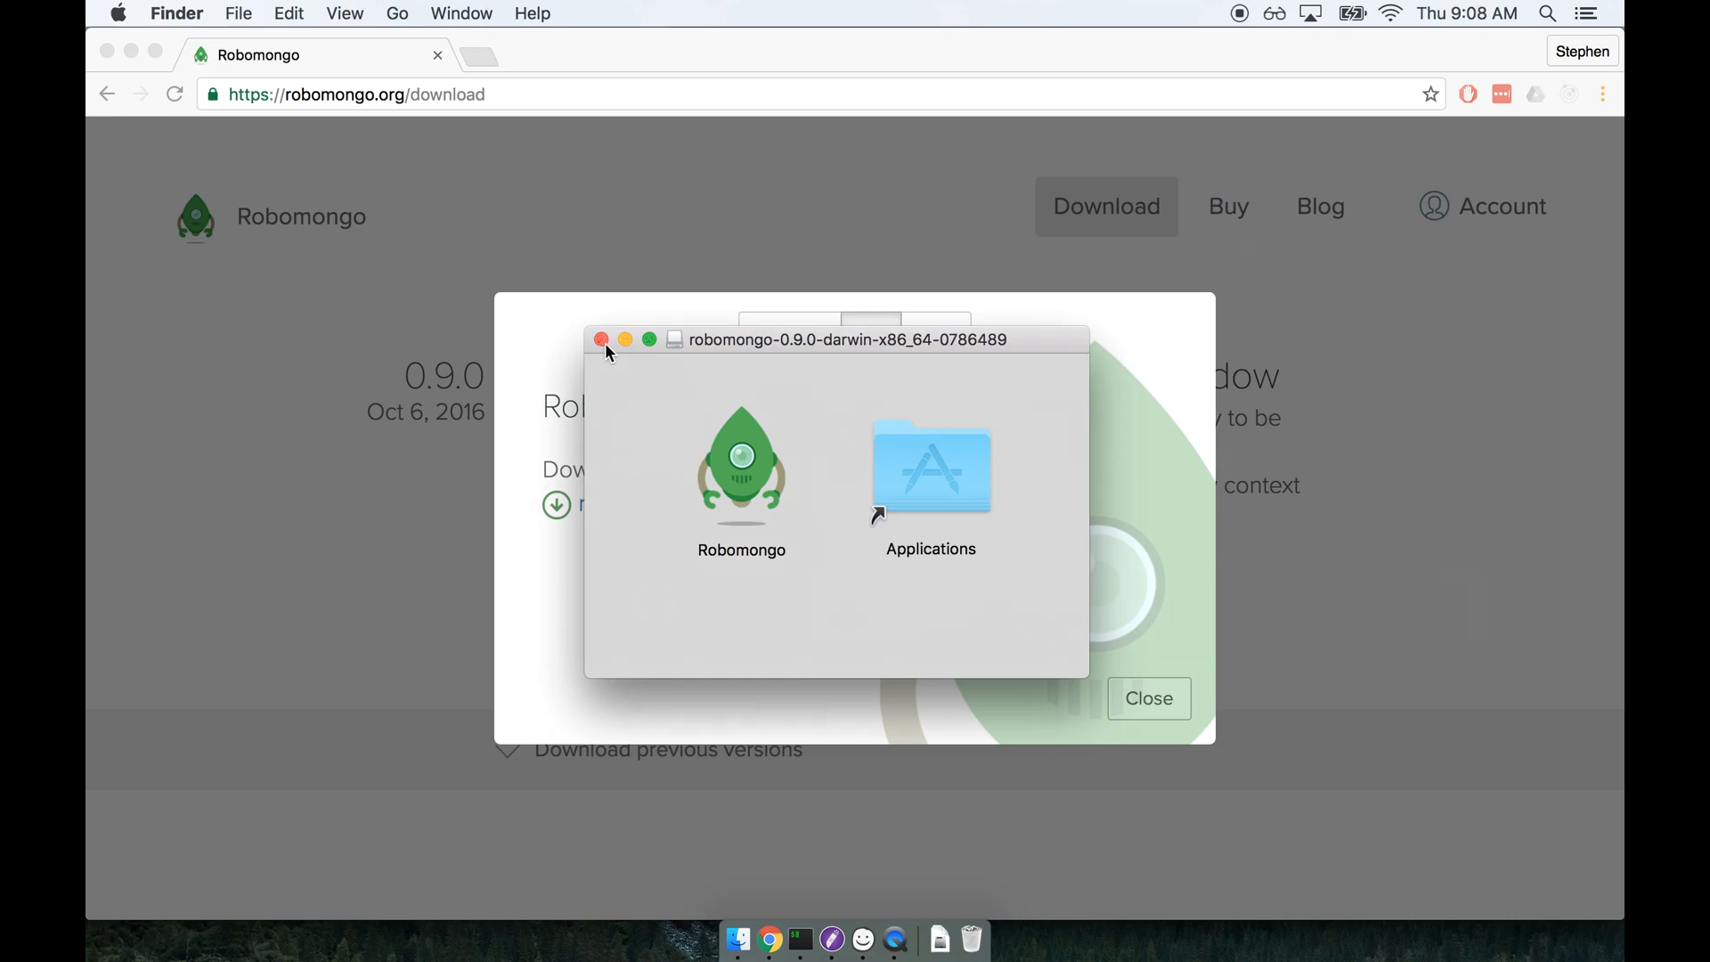
Find Robomongo among the installed applications and launch it, allowing the app downloaded from the Internet to open.
key(F4)
text(rob)
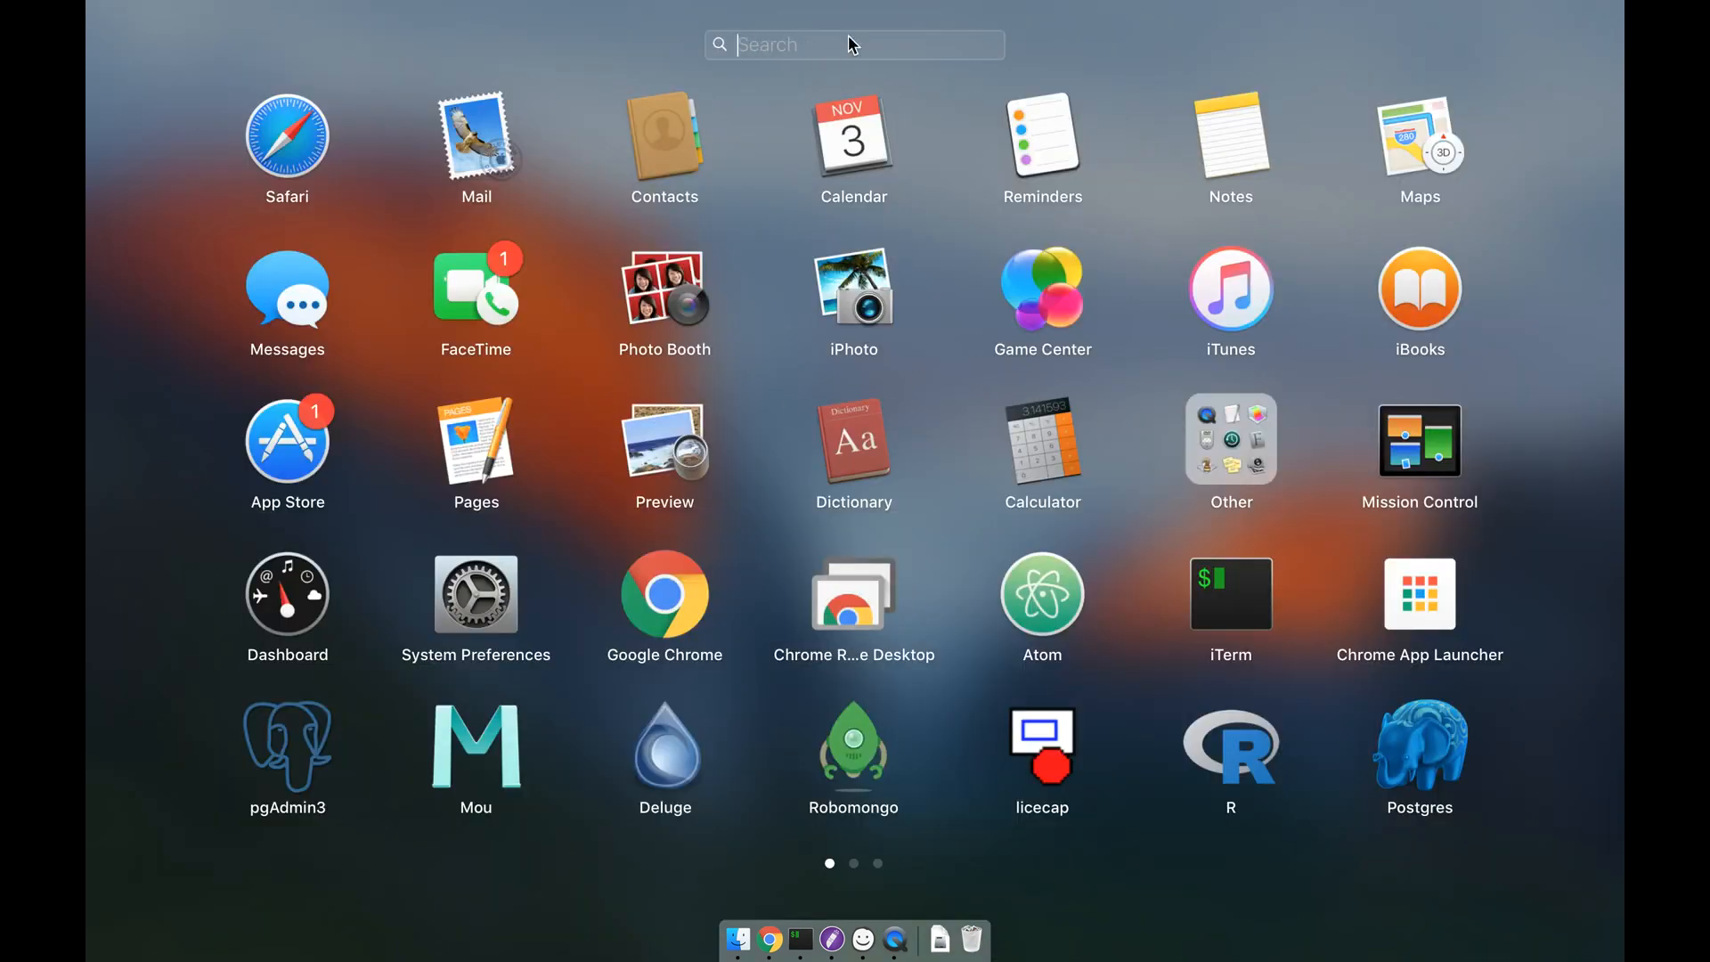
click(863, 152)
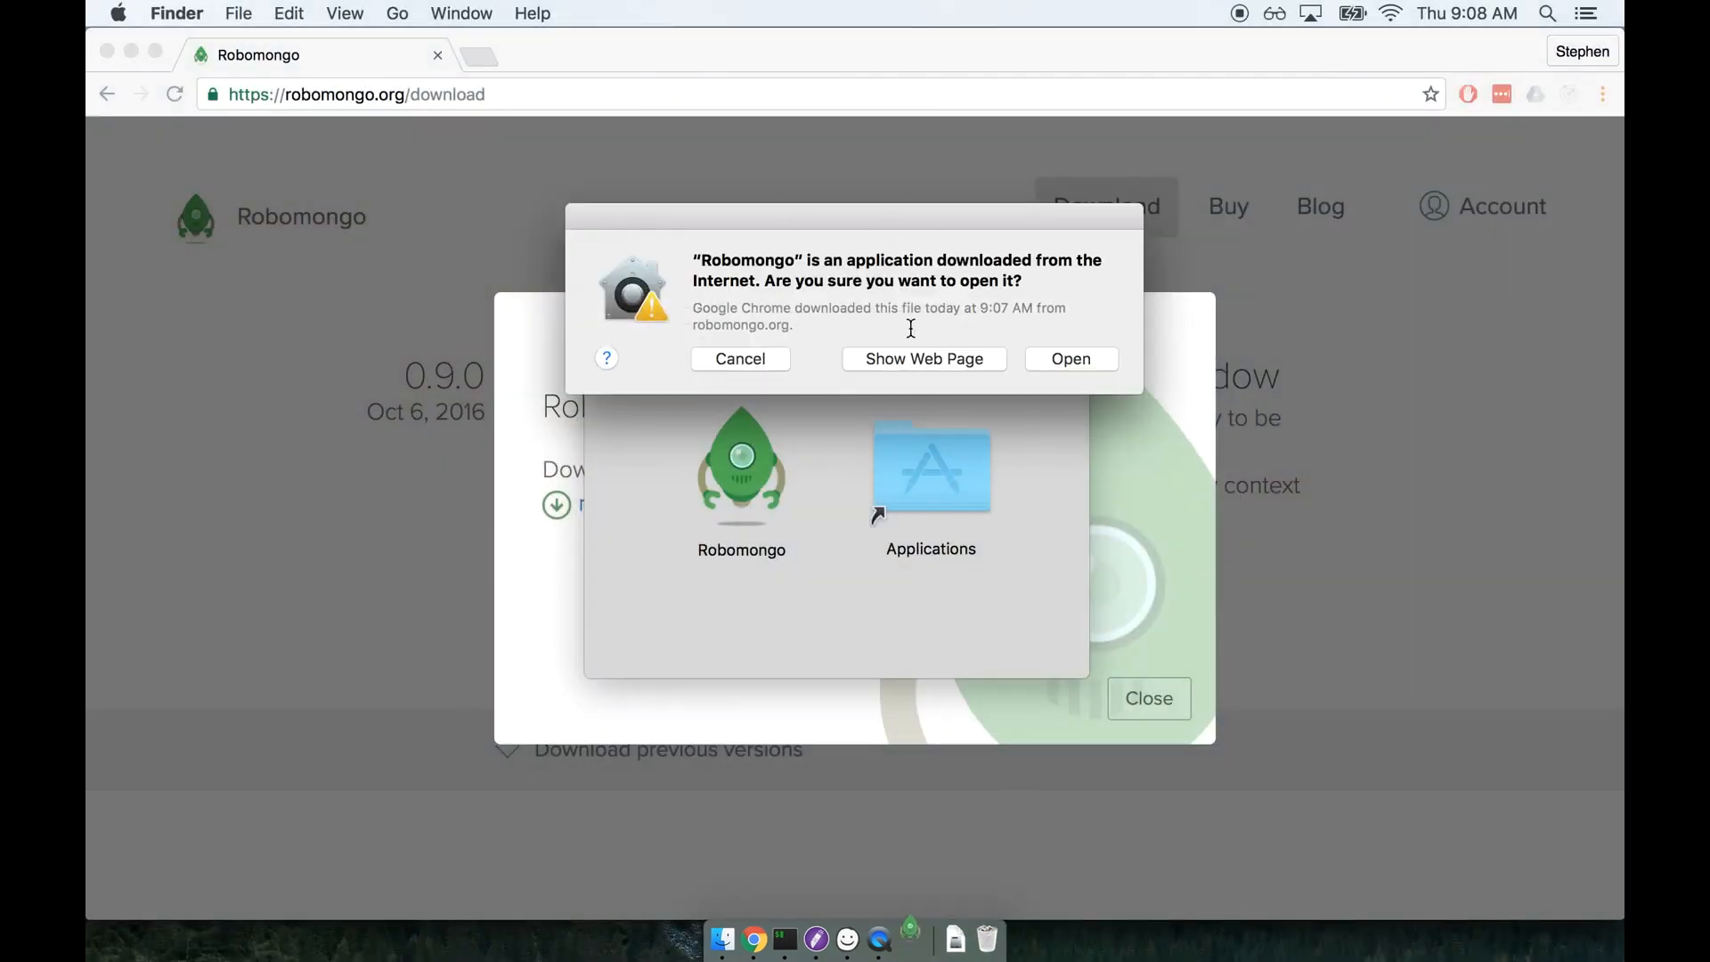
click(1087, 357)
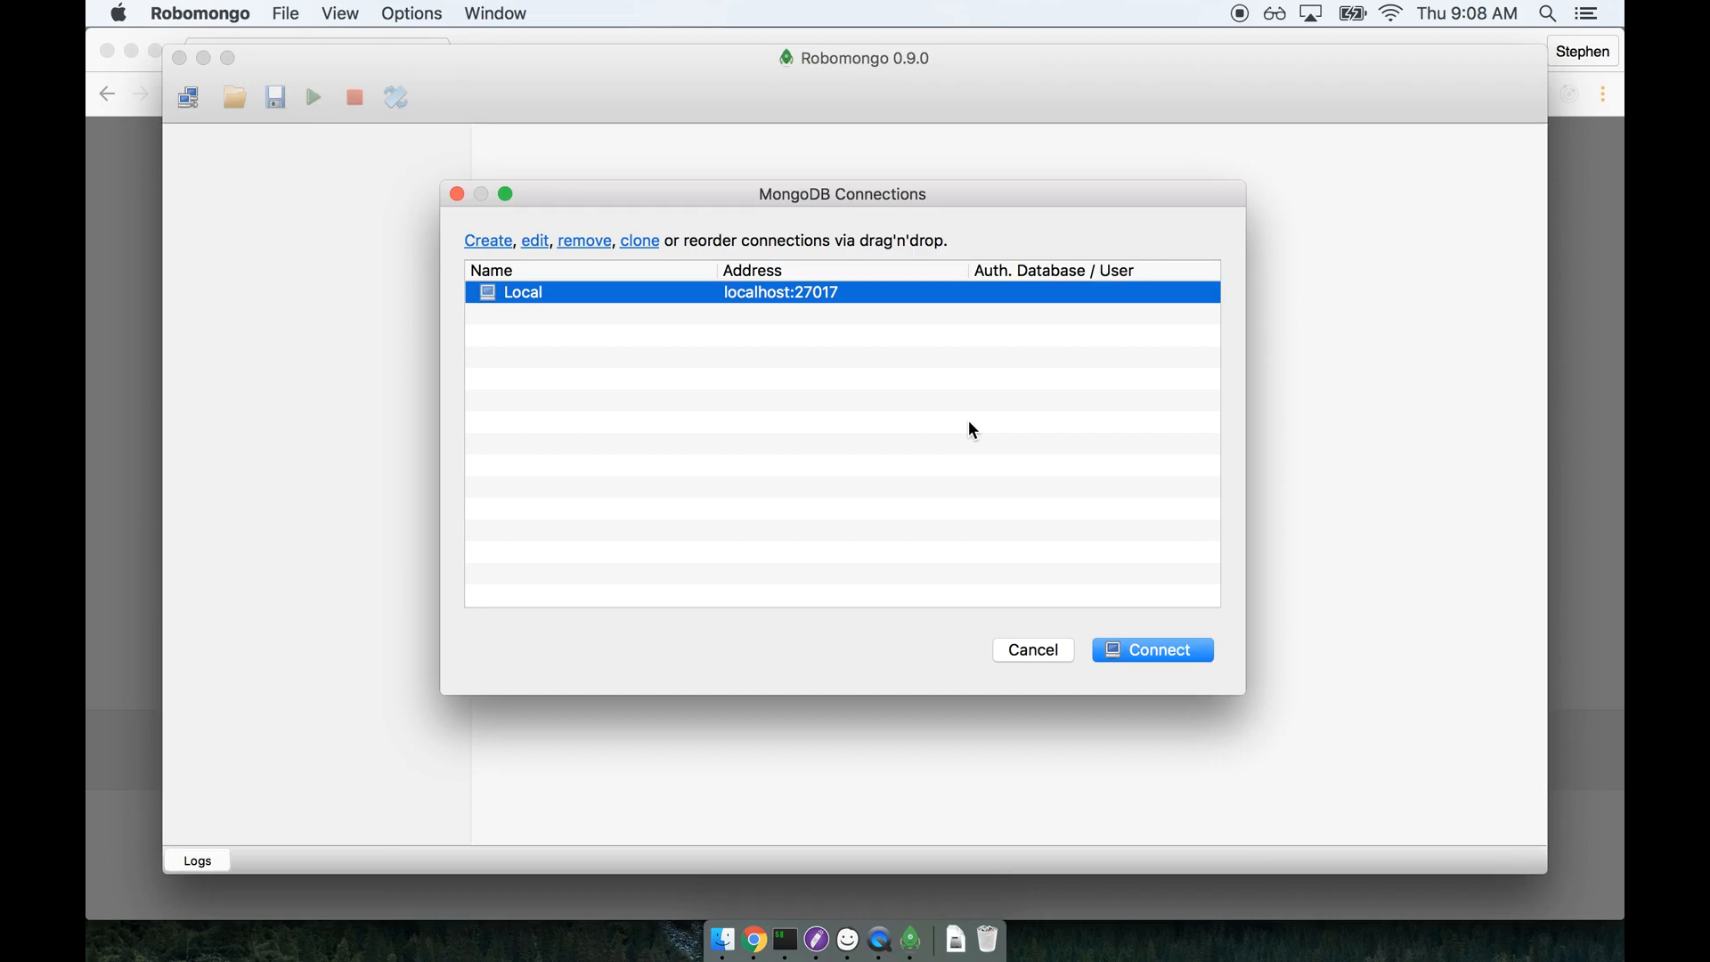
Examine the allowed app download sources in the Security & Privacy preferences, unlocking them with the account password and relocking them before closing.
click(119, 15)
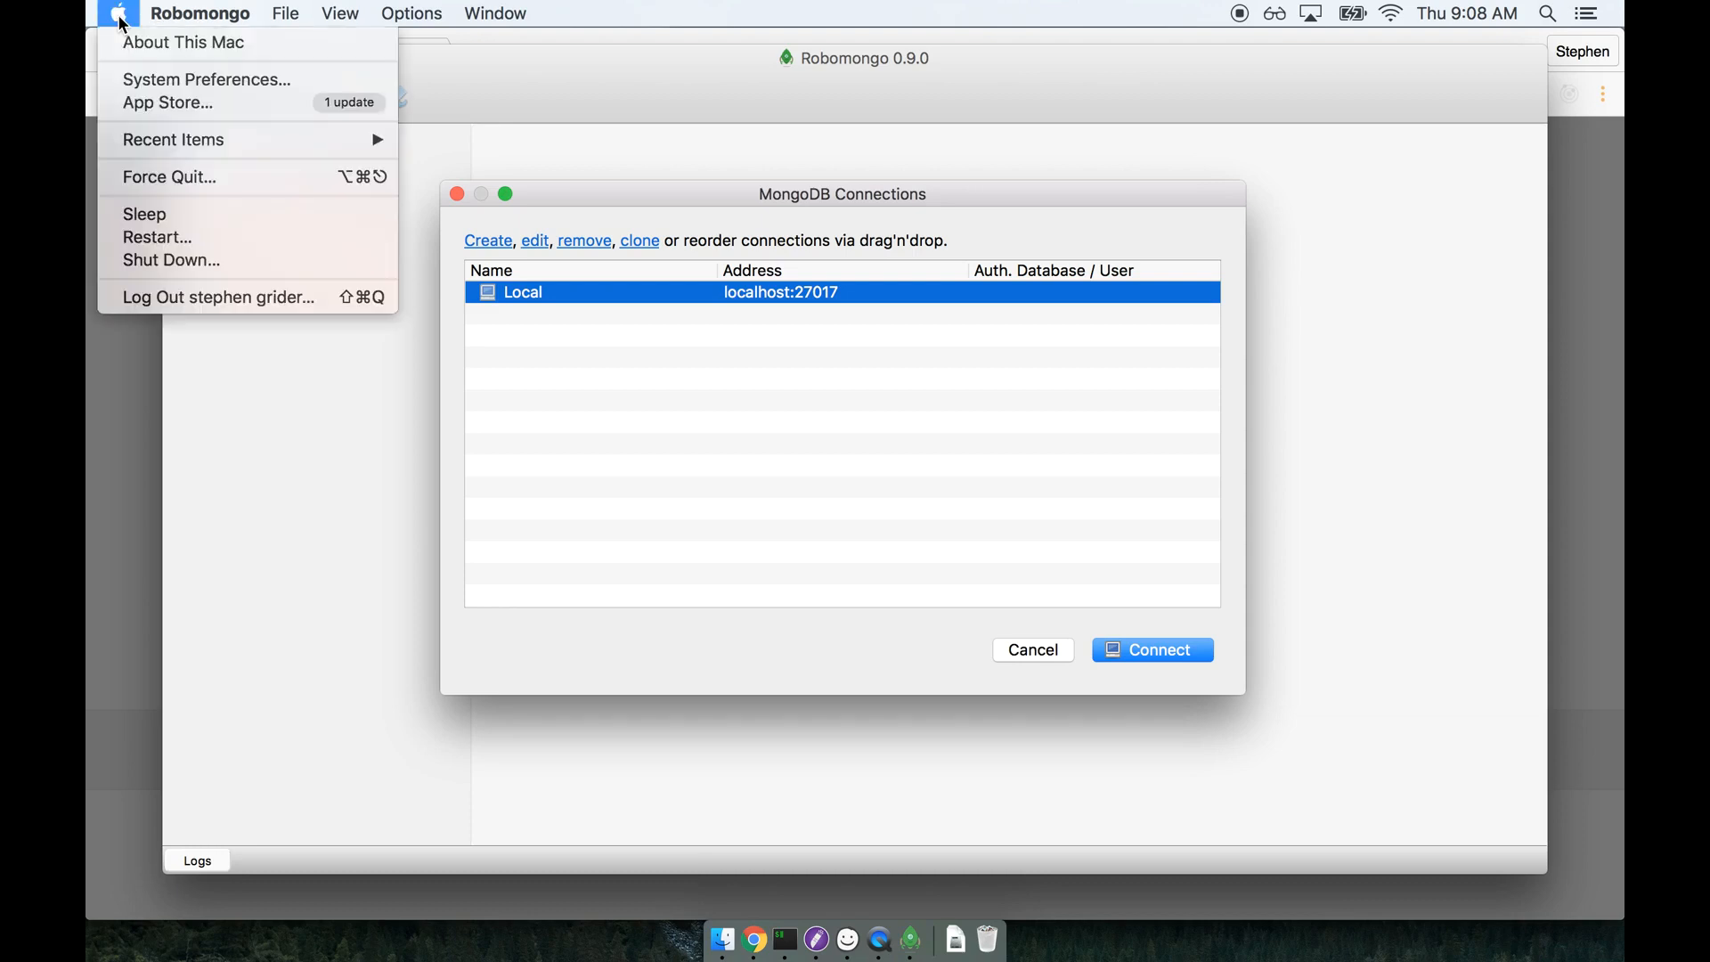
click(140, 79)
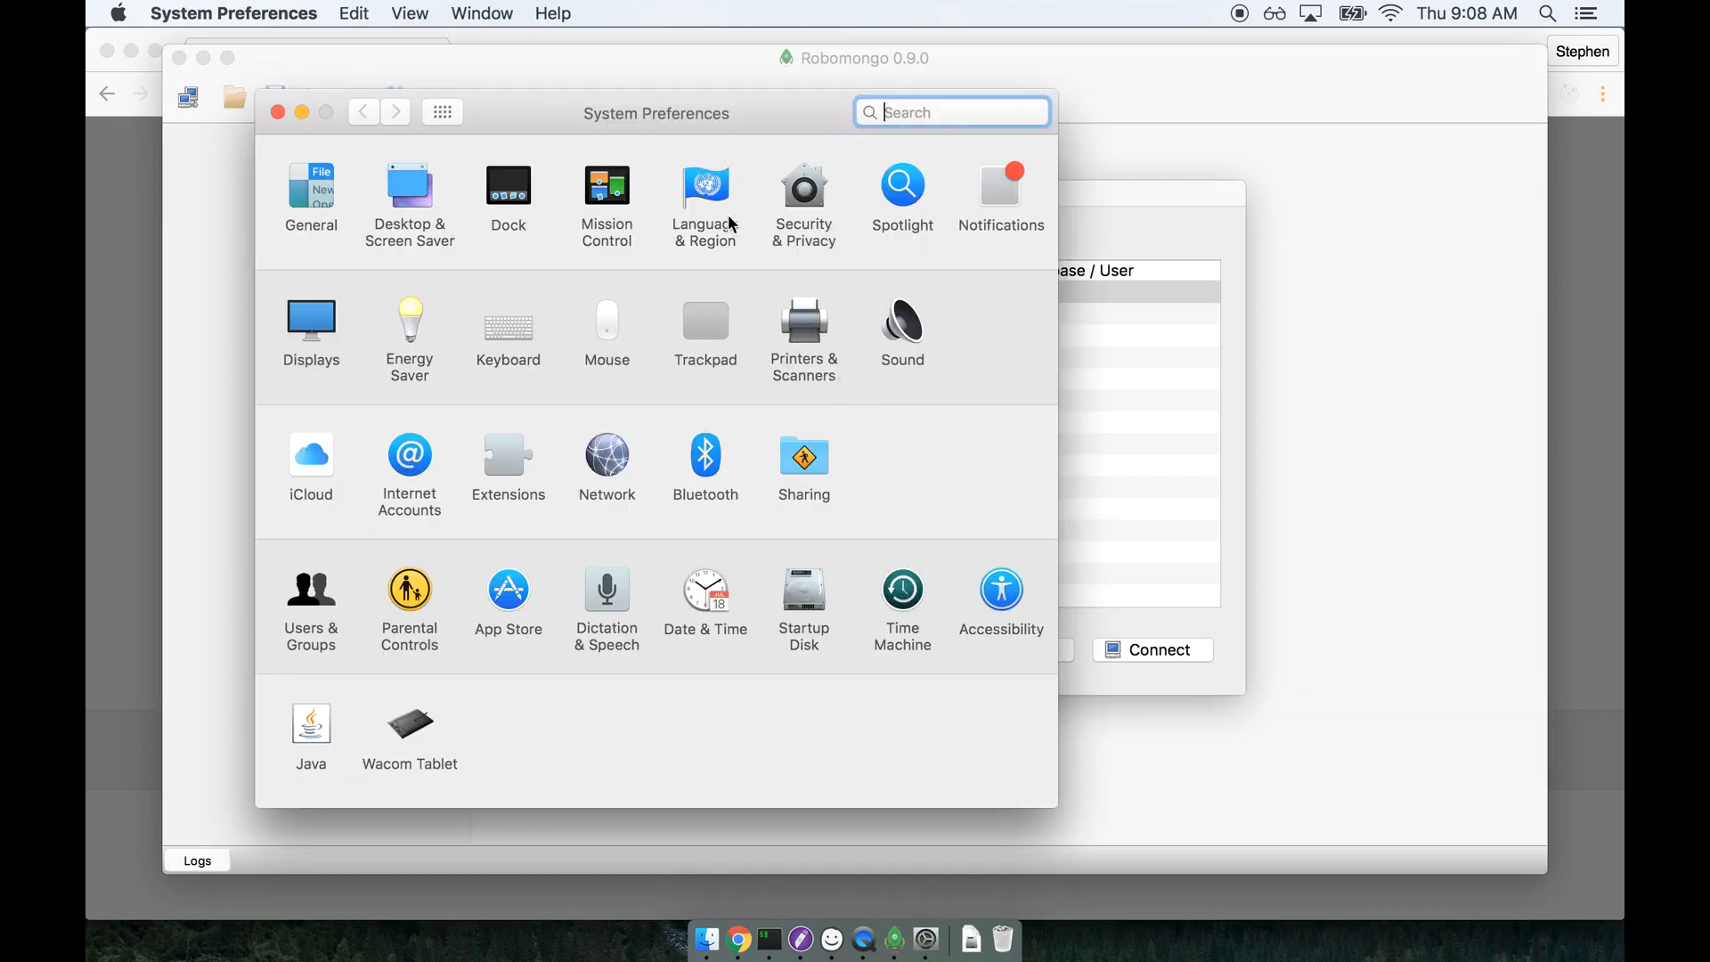
click(803, 194)
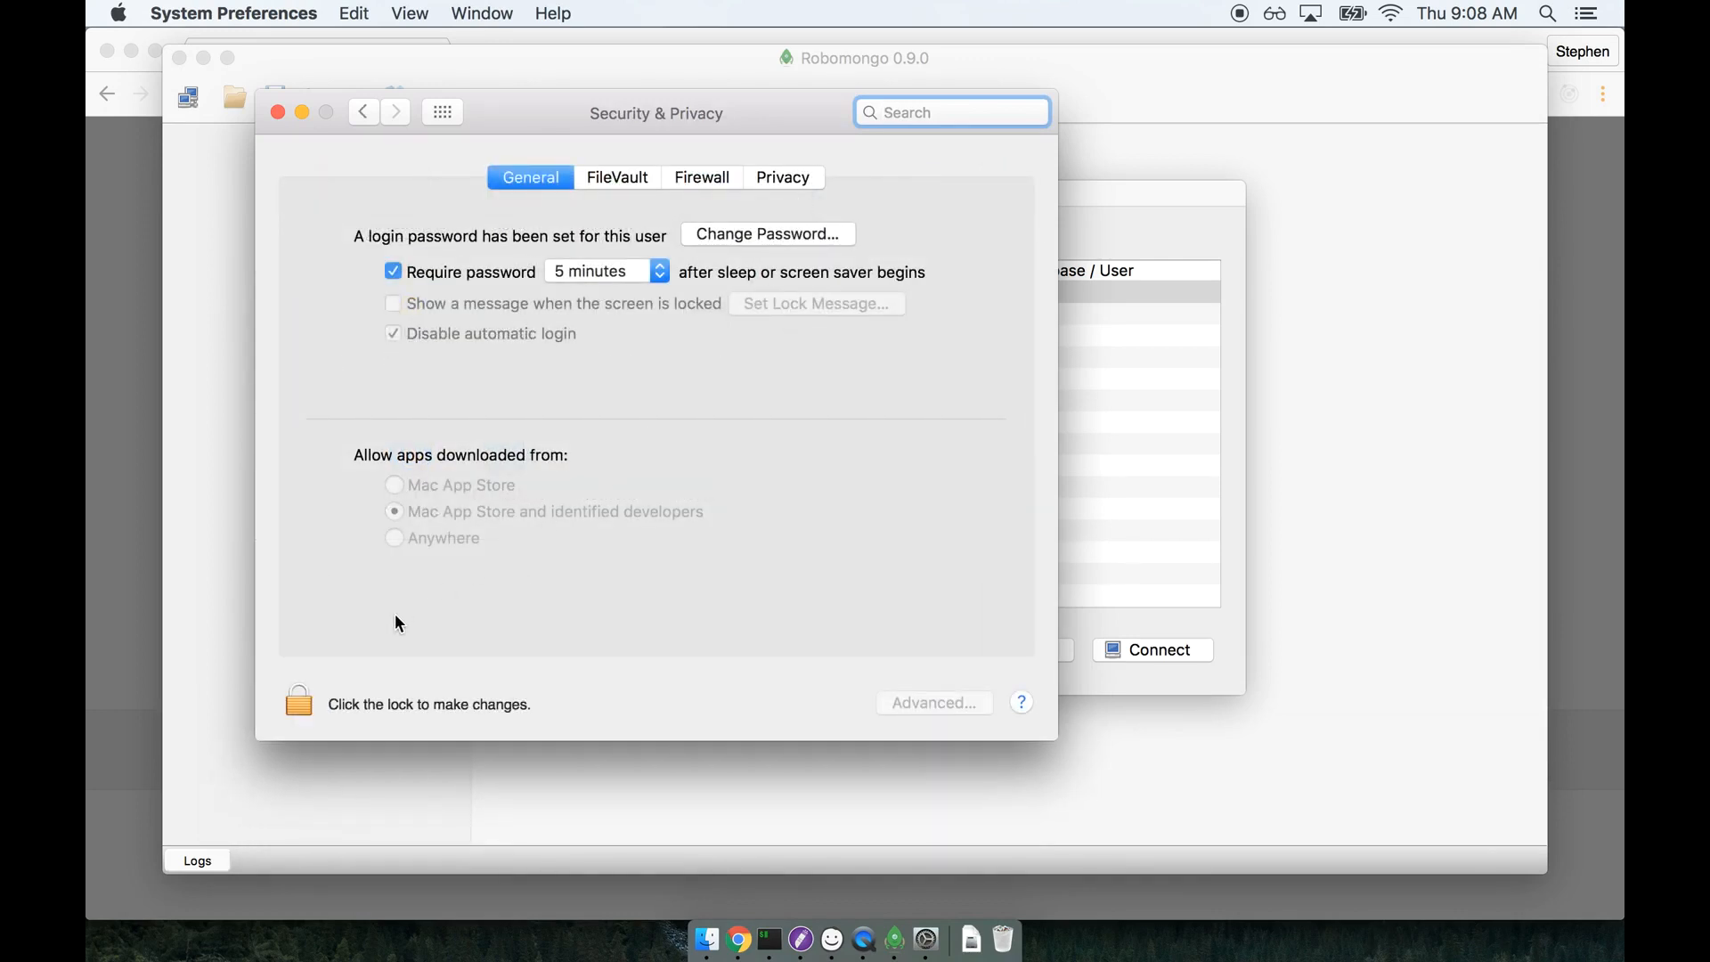
click(298, 700)
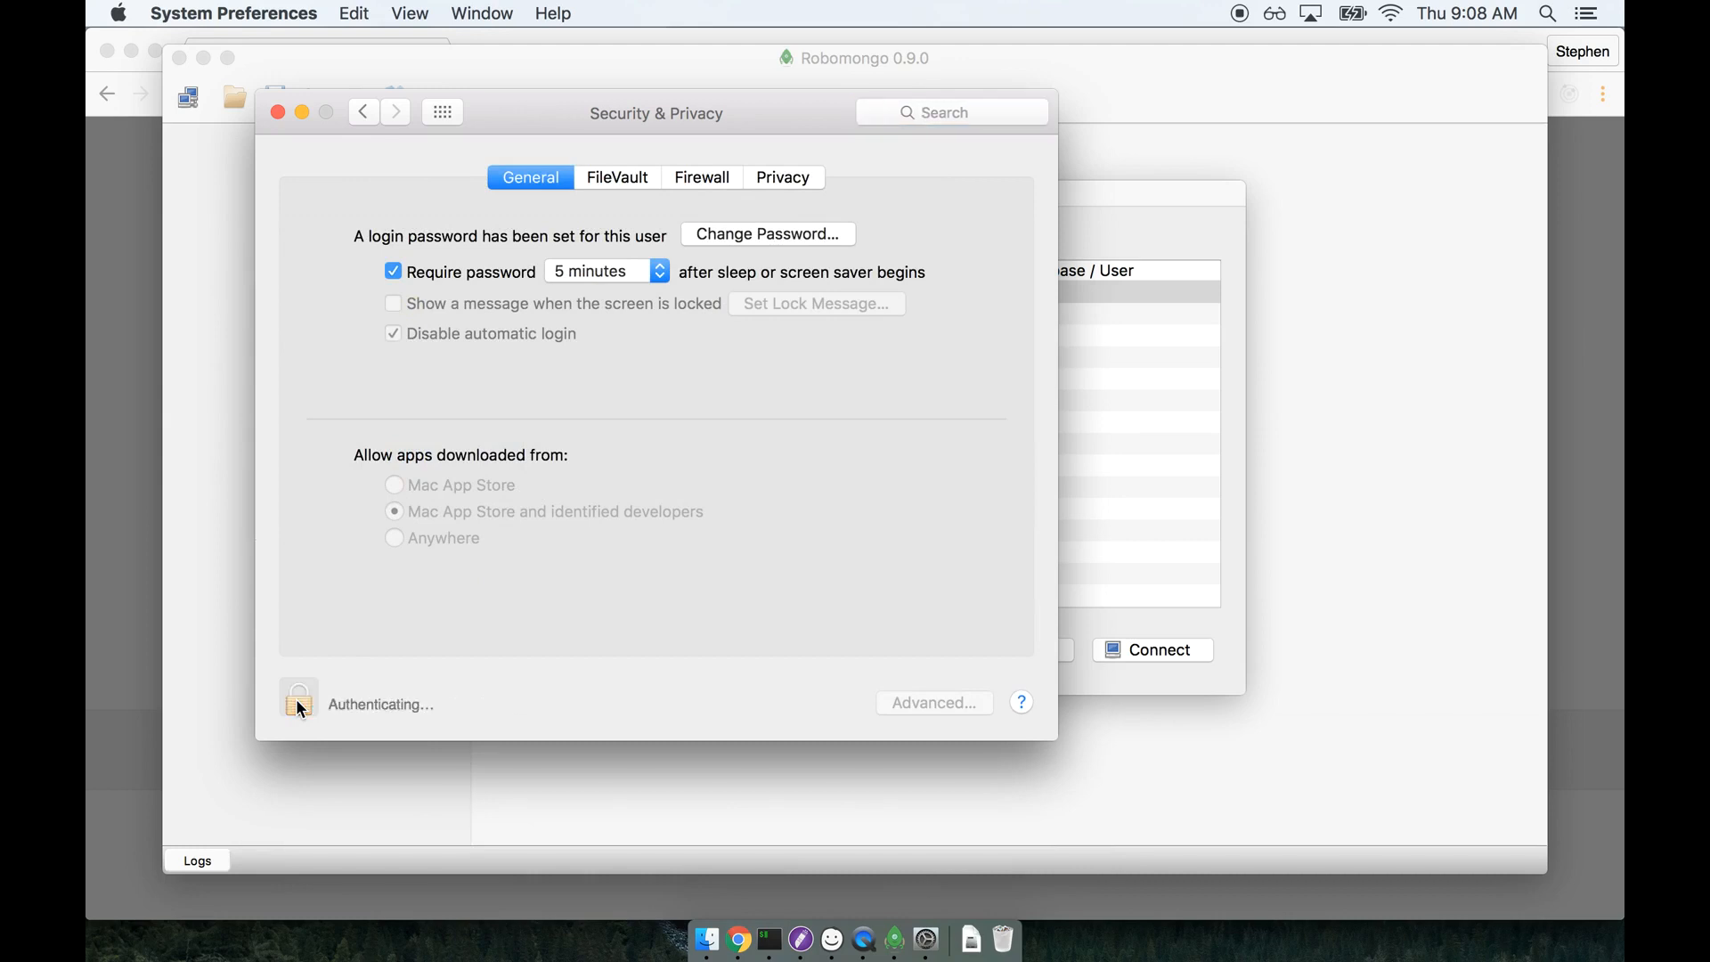
text(********)
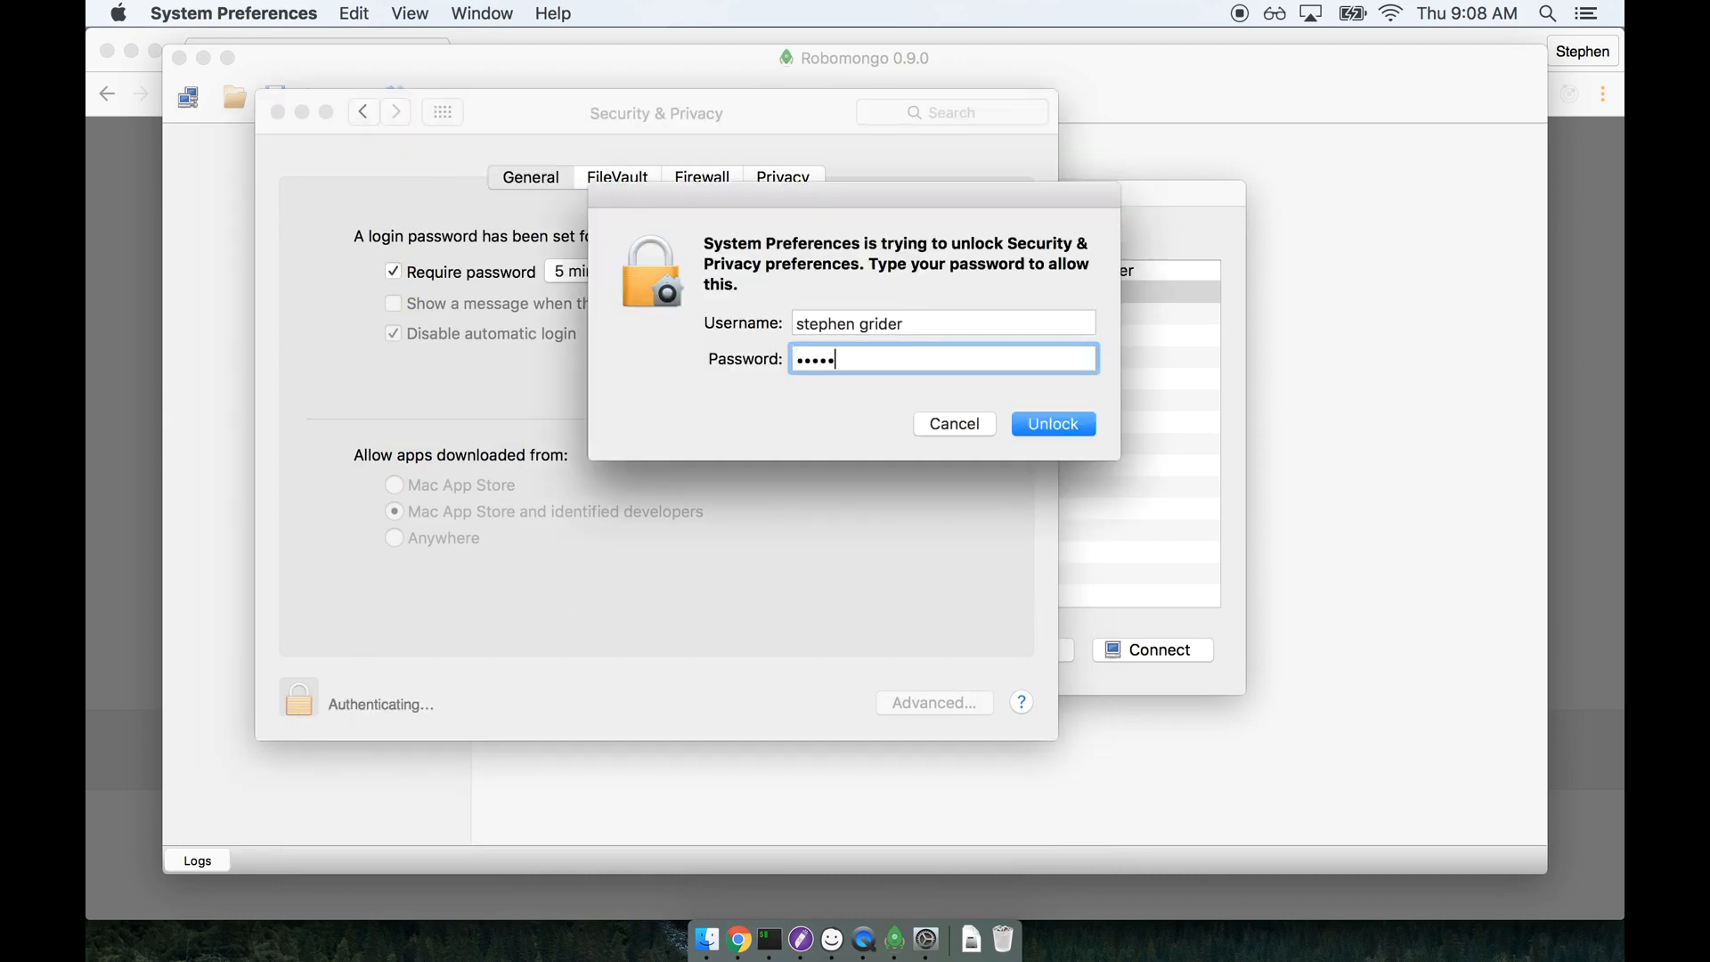
key(Return)
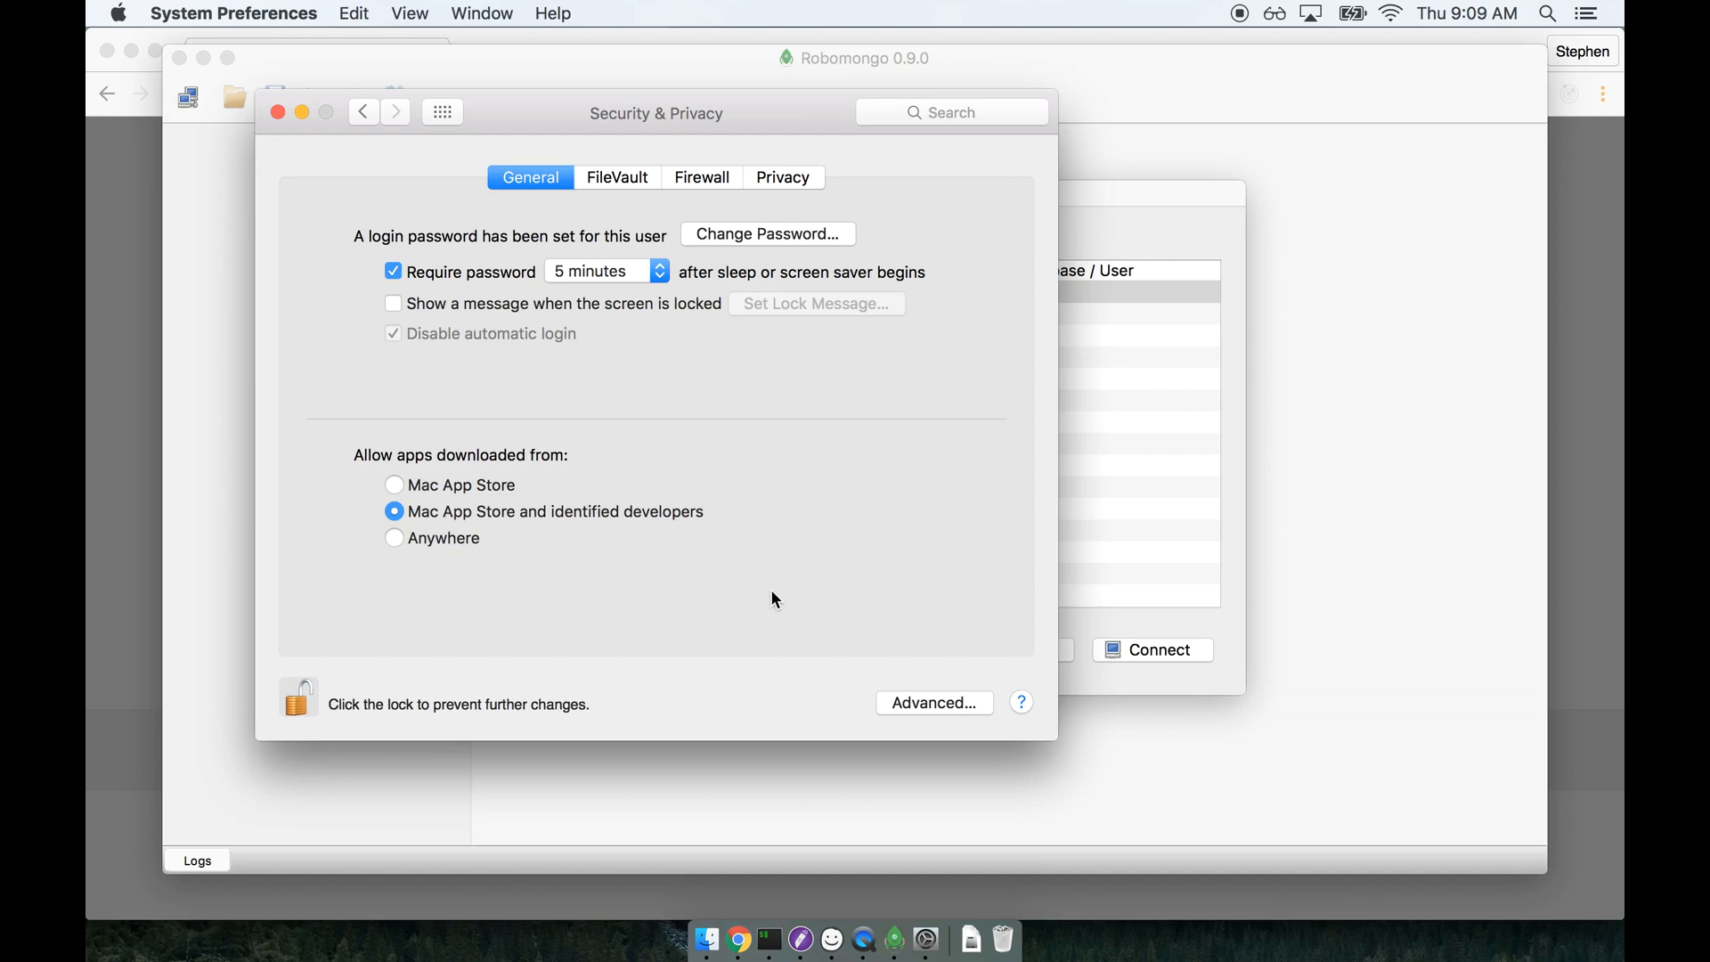
click(303, 700)
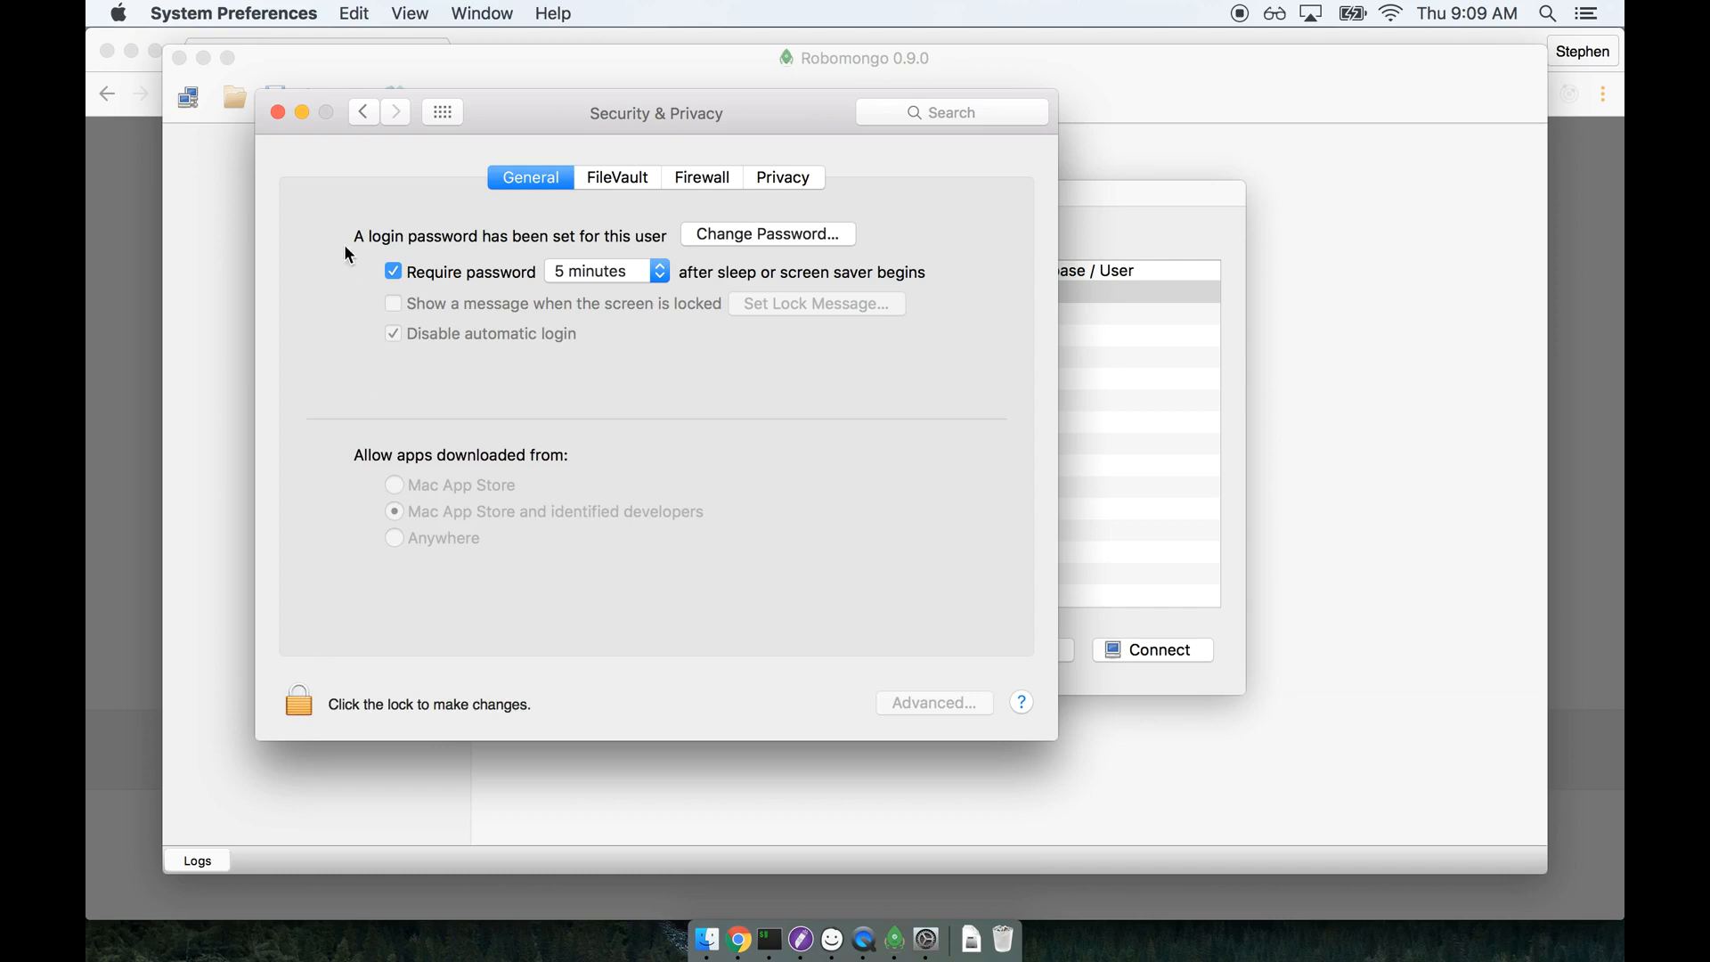
click(278, 112)
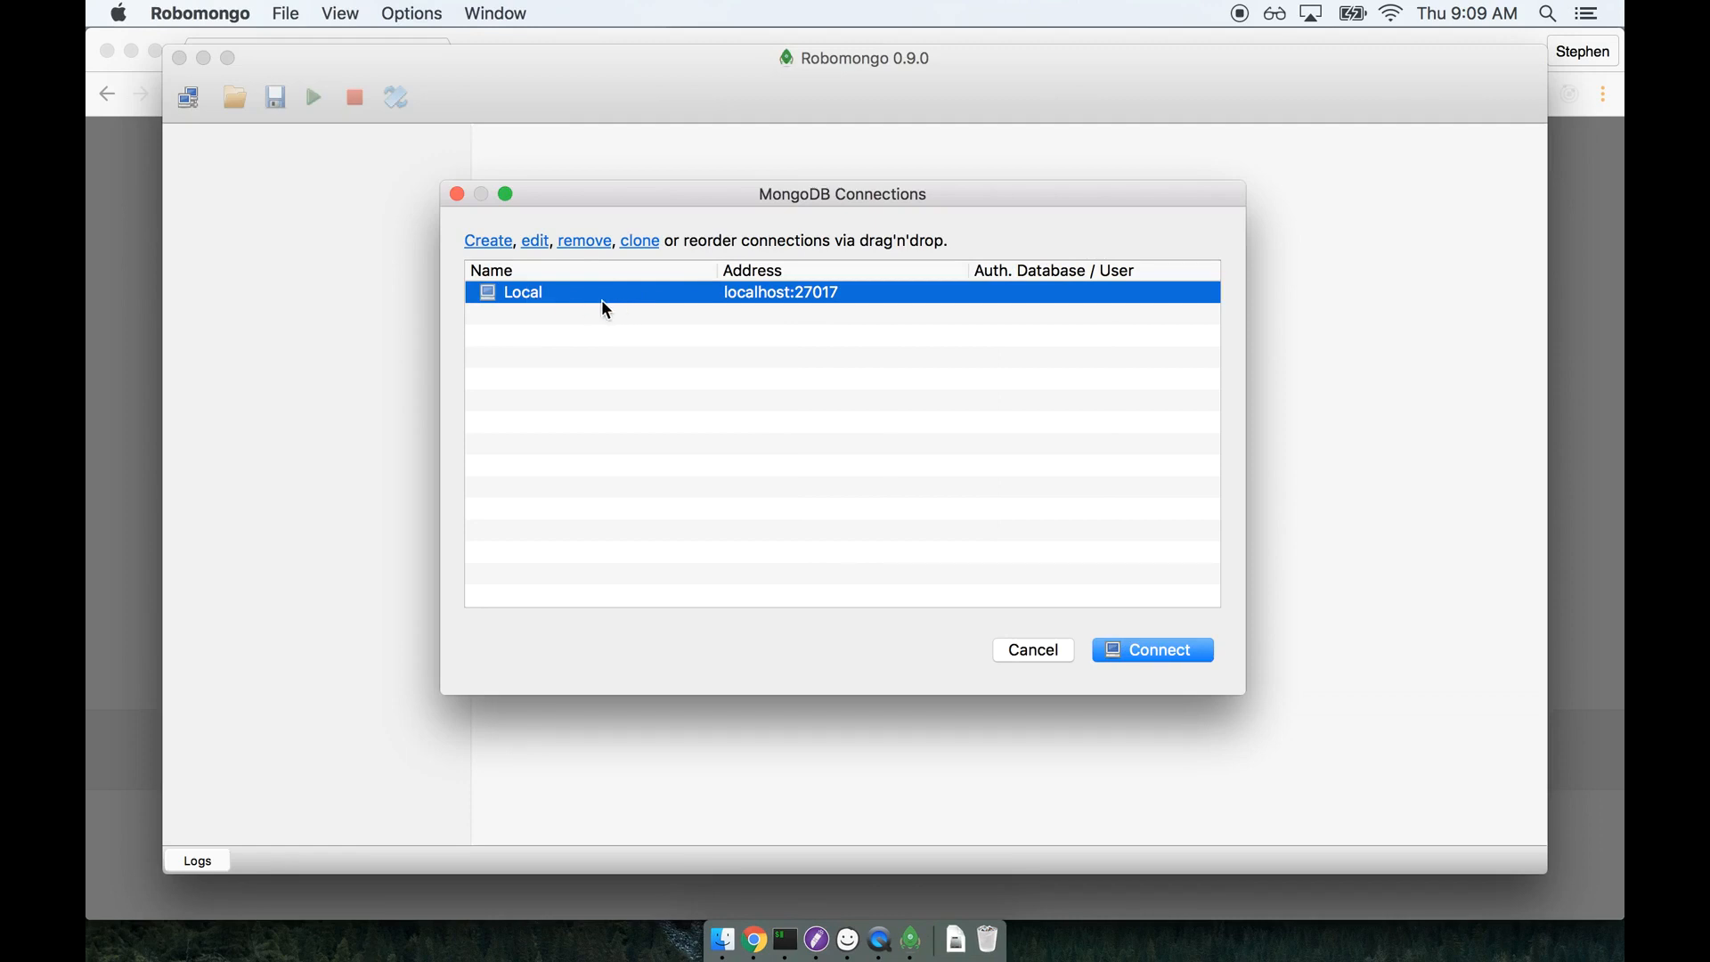
Delete the existing Local connection and save a new MongoDB connection named Local.
click(586, 241)
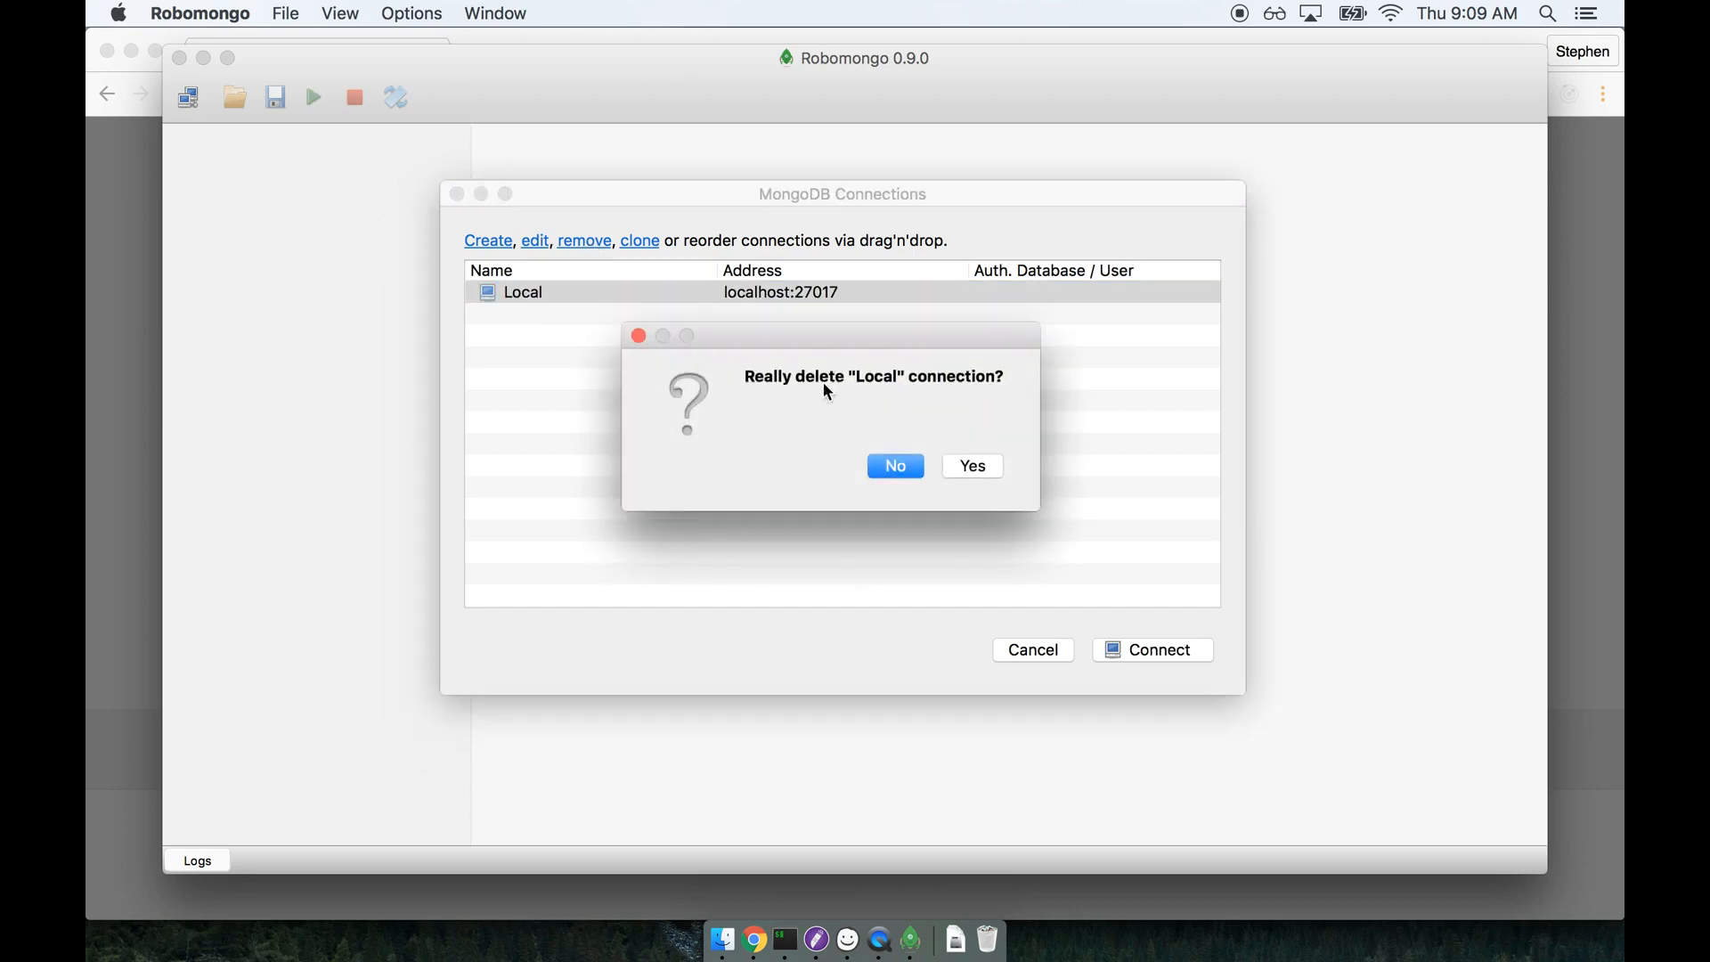
click(971, 467)
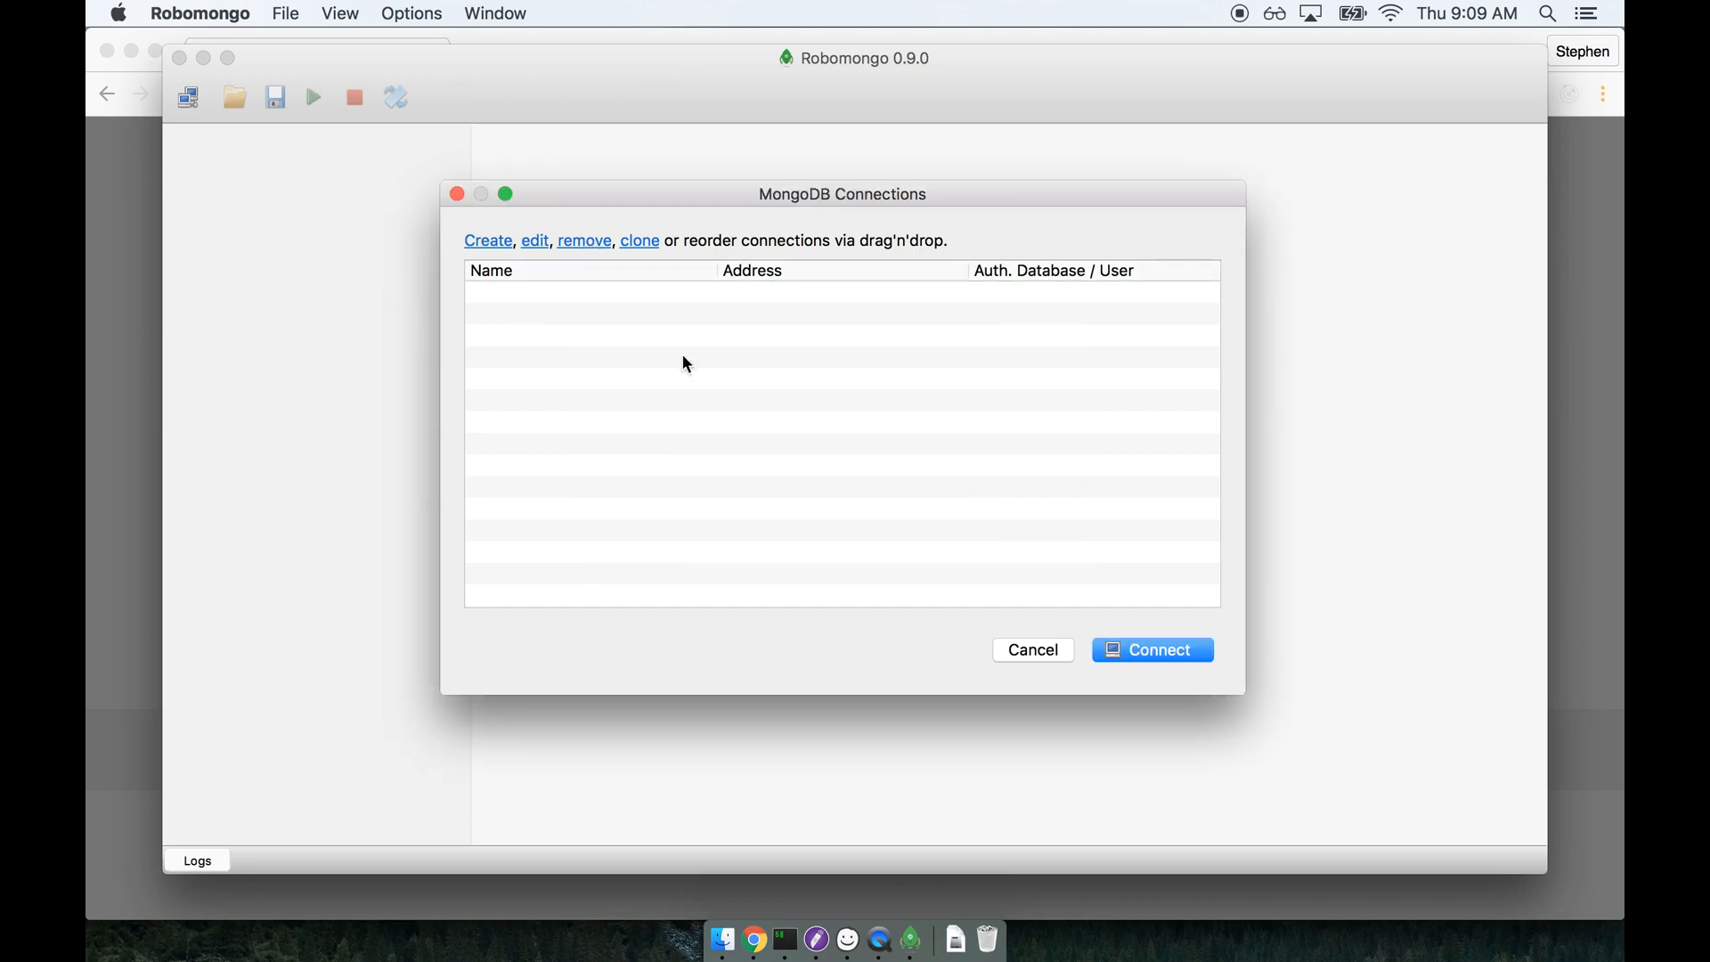
click(499, 242)
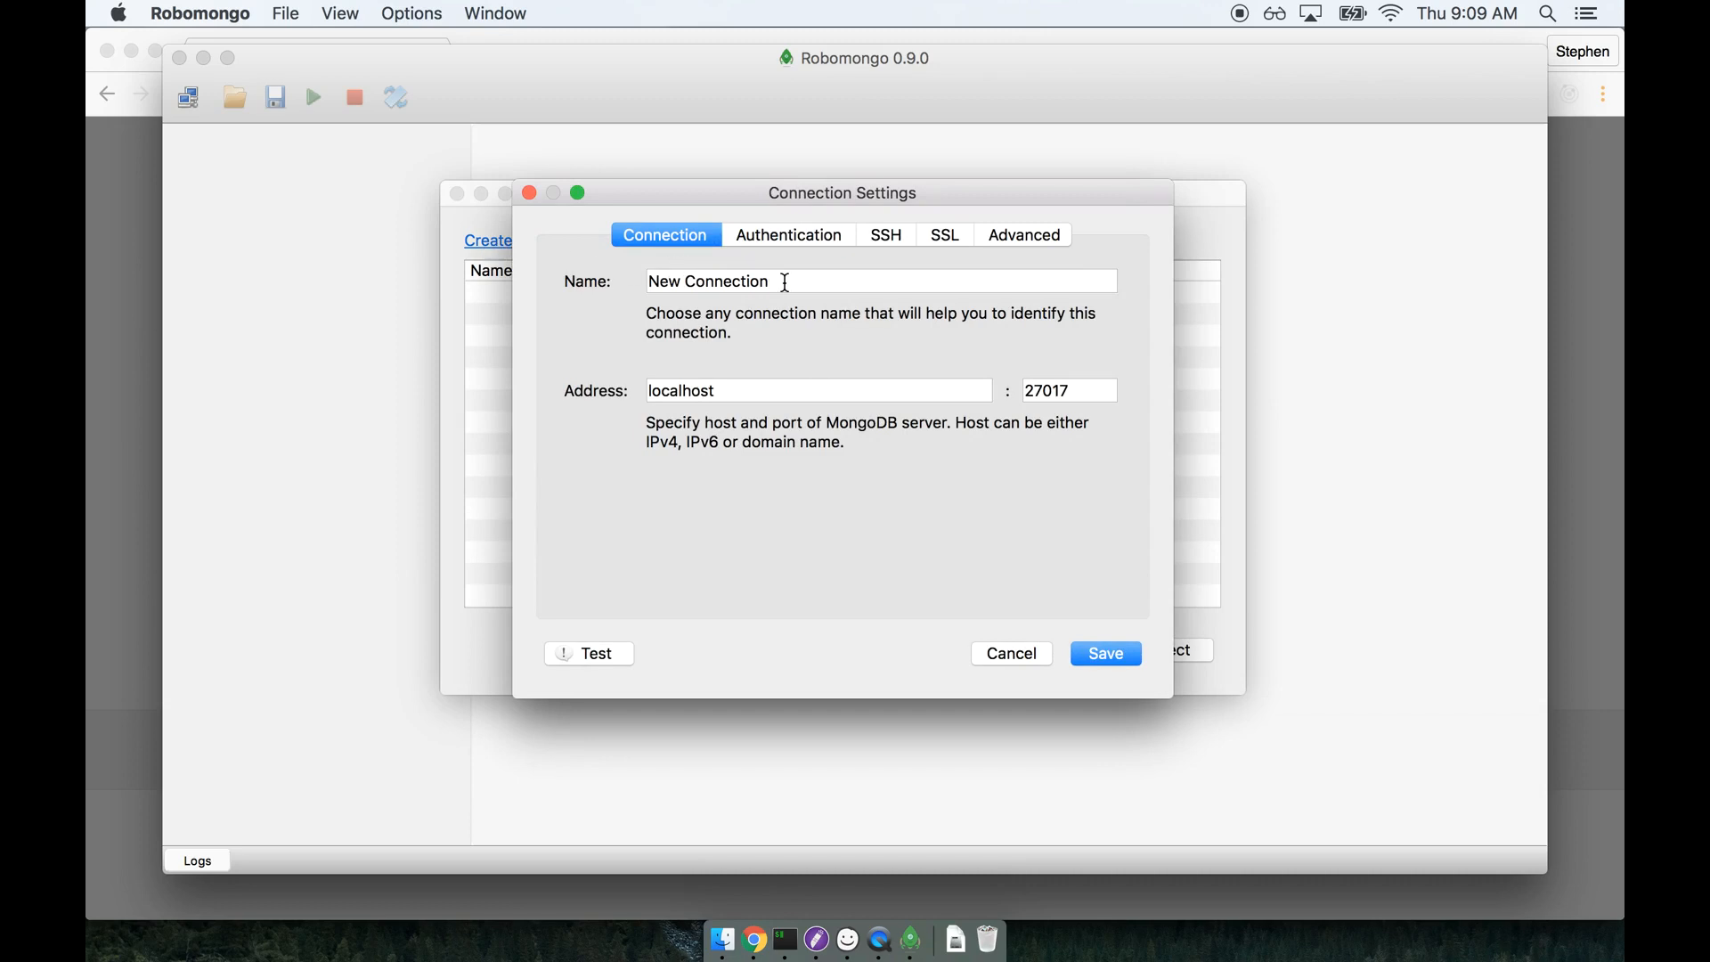
drag(806, 282, 622, 278)
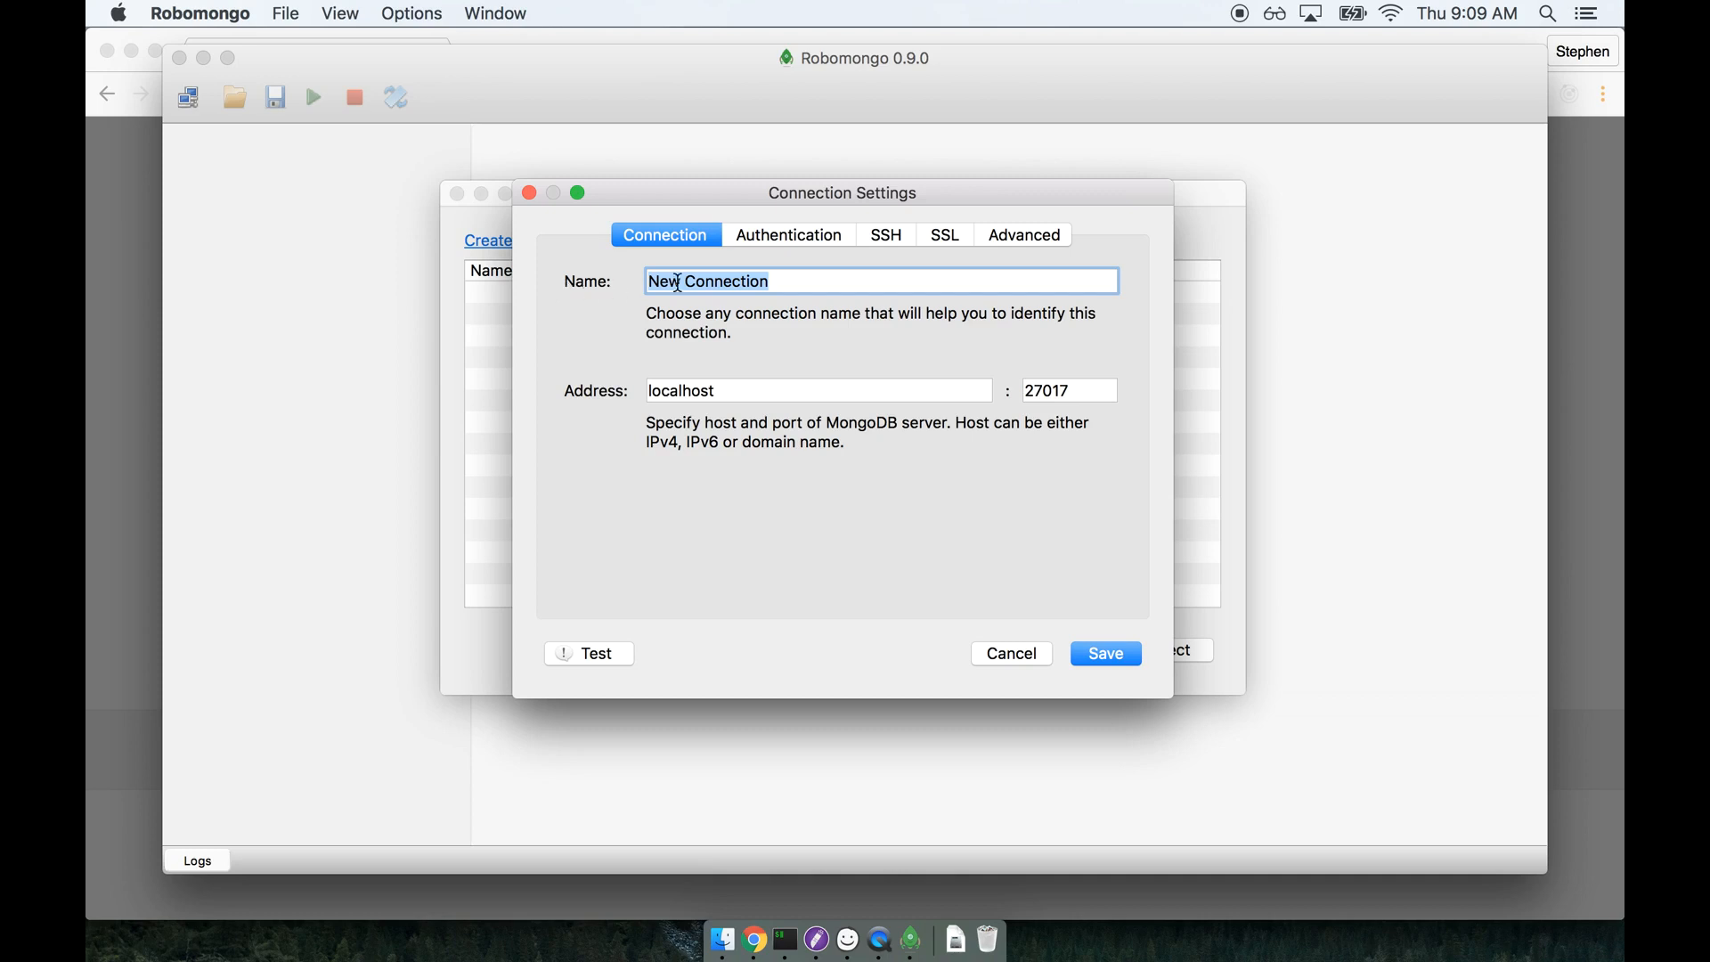
text(Local)
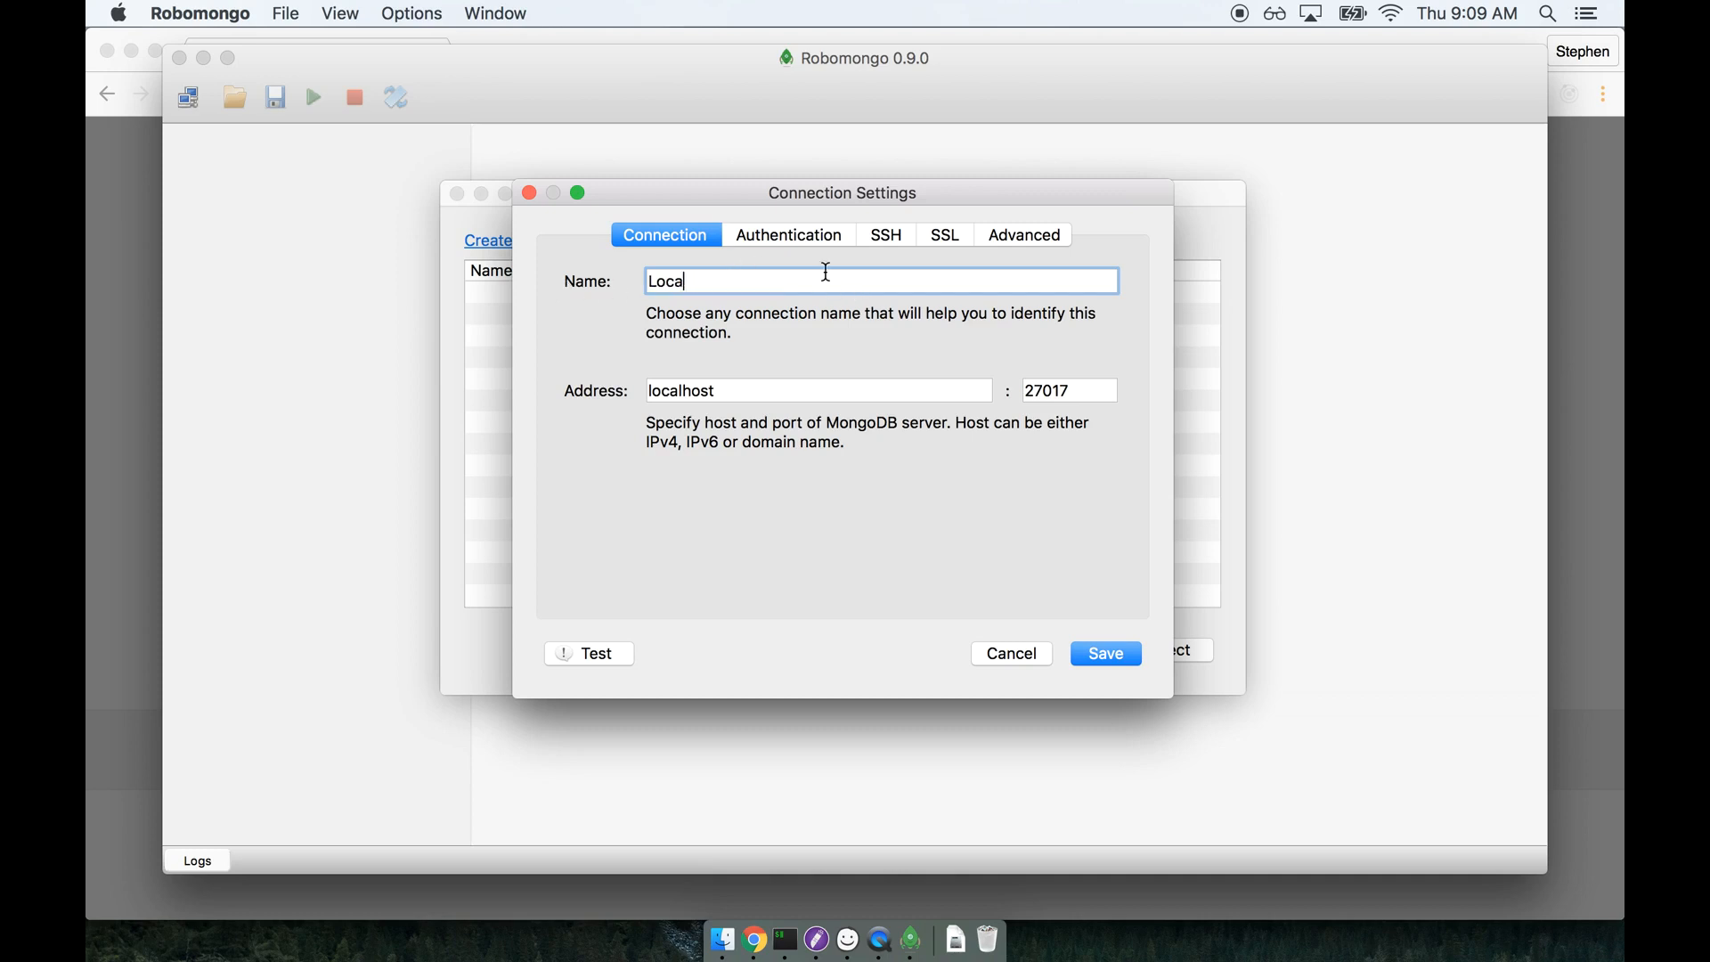
click(1124, 663)
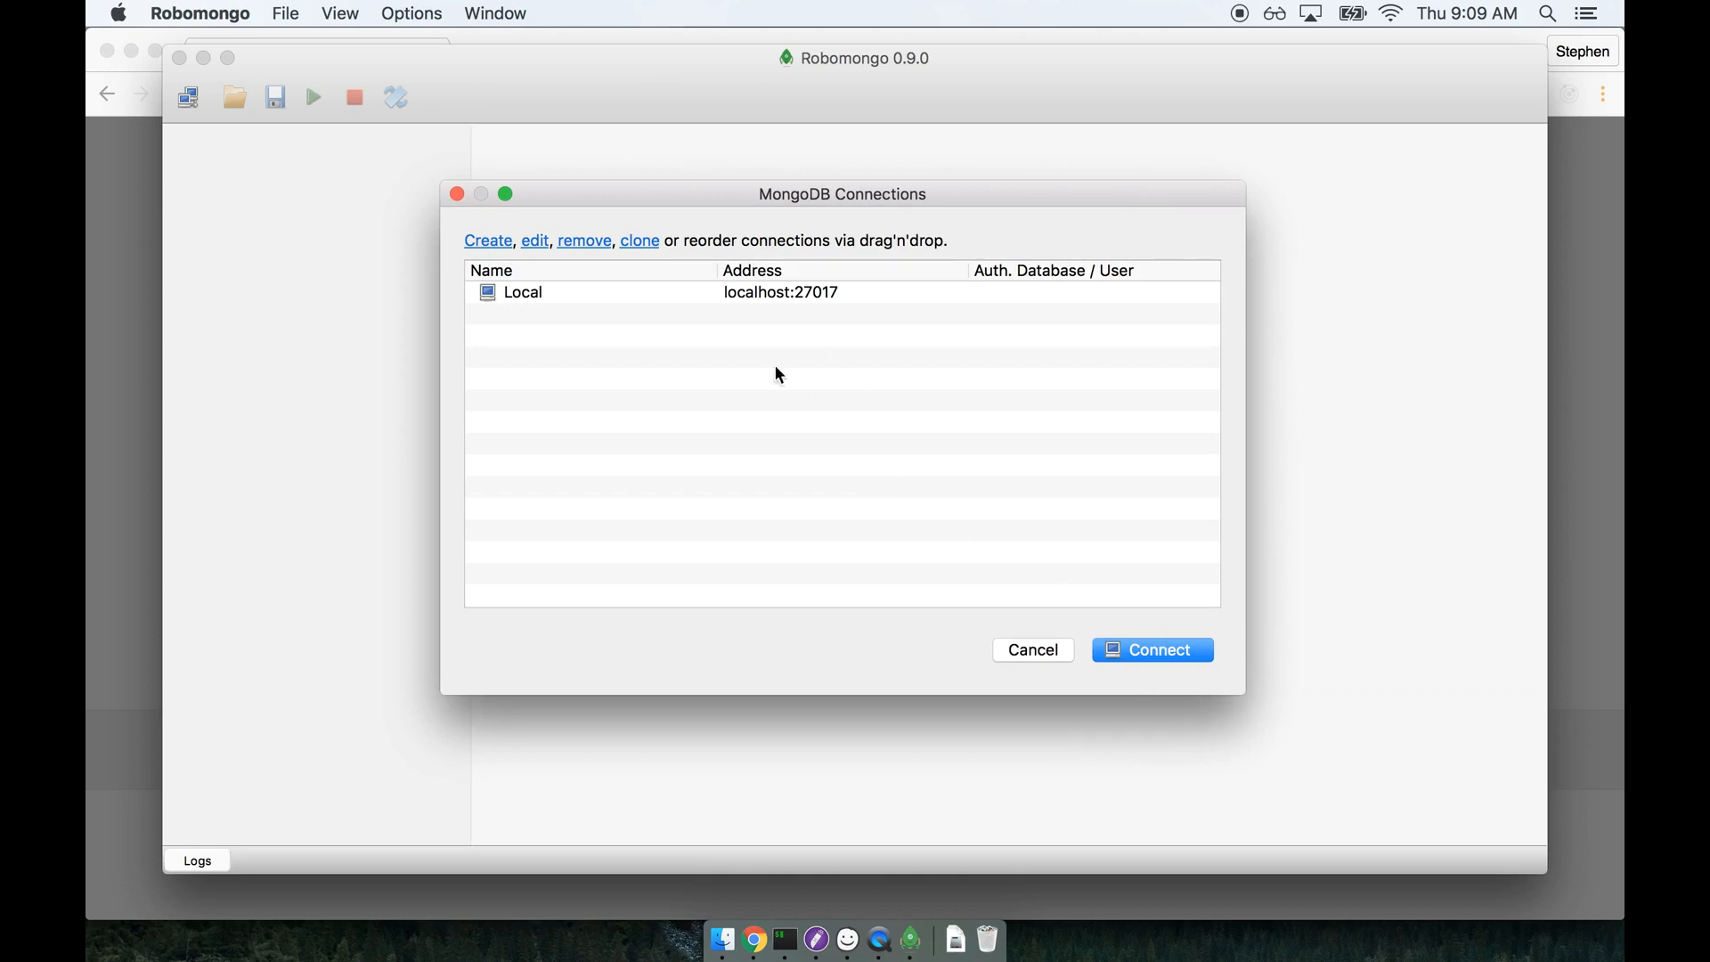
Connect to the Local server and expand its System folder and the local database.
click(769, 298)
click(1129, 663)
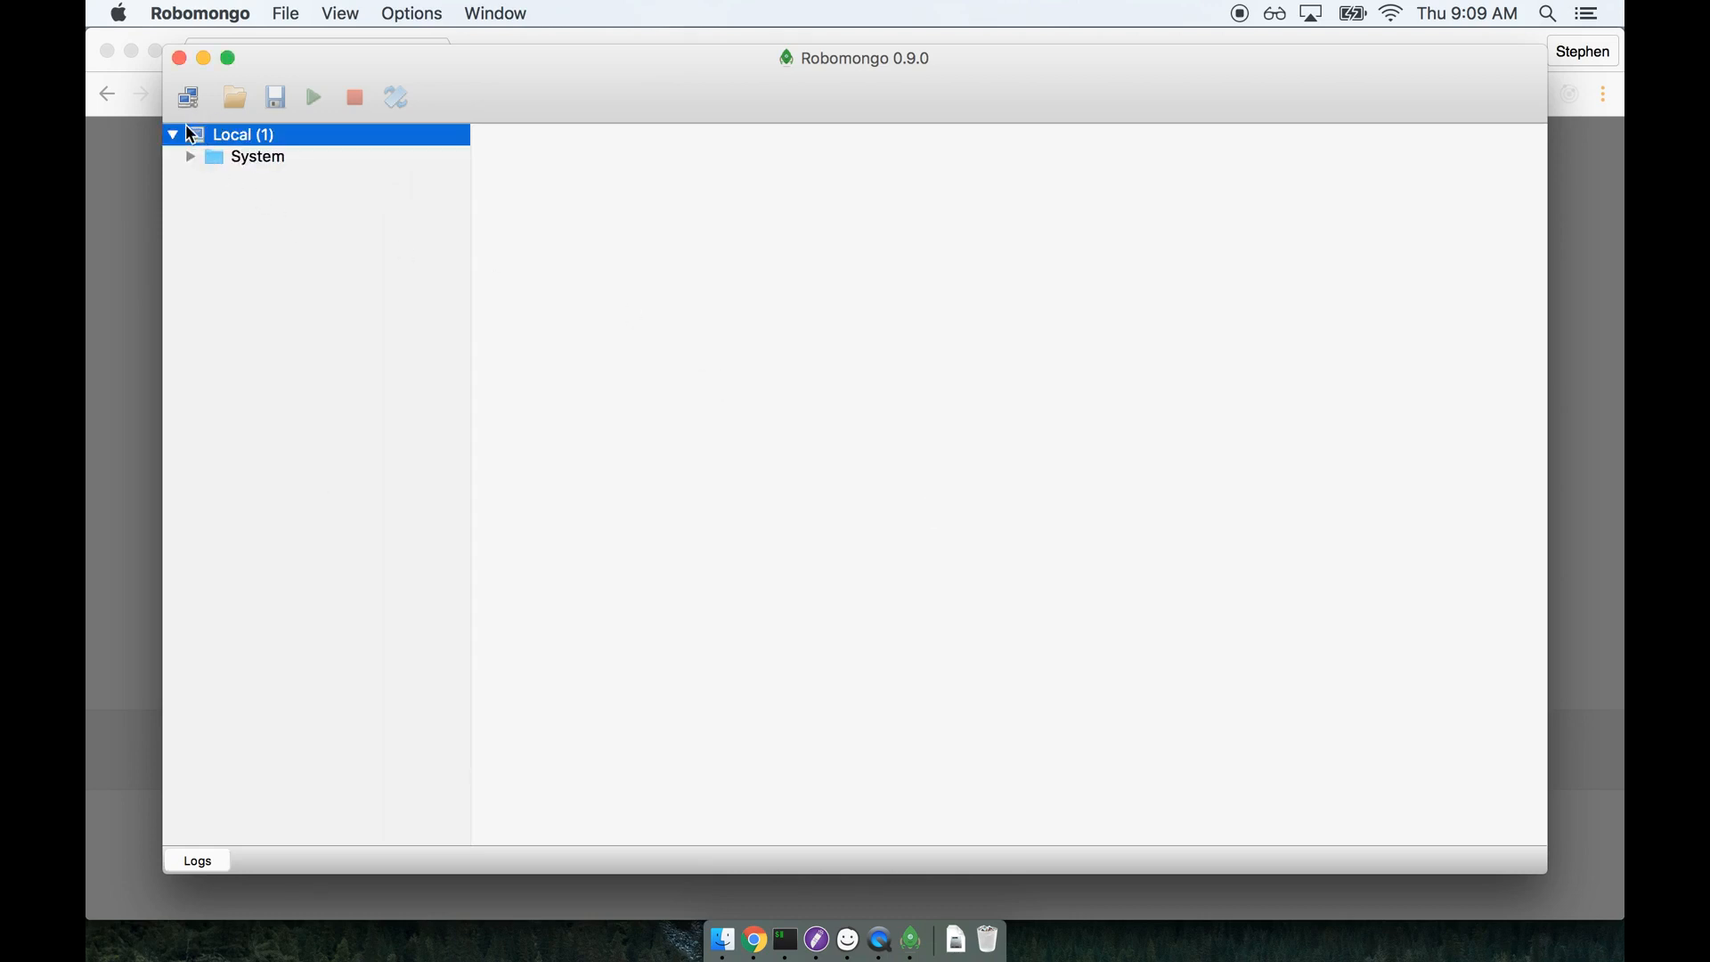
click(195, 157)
click(210, 179)
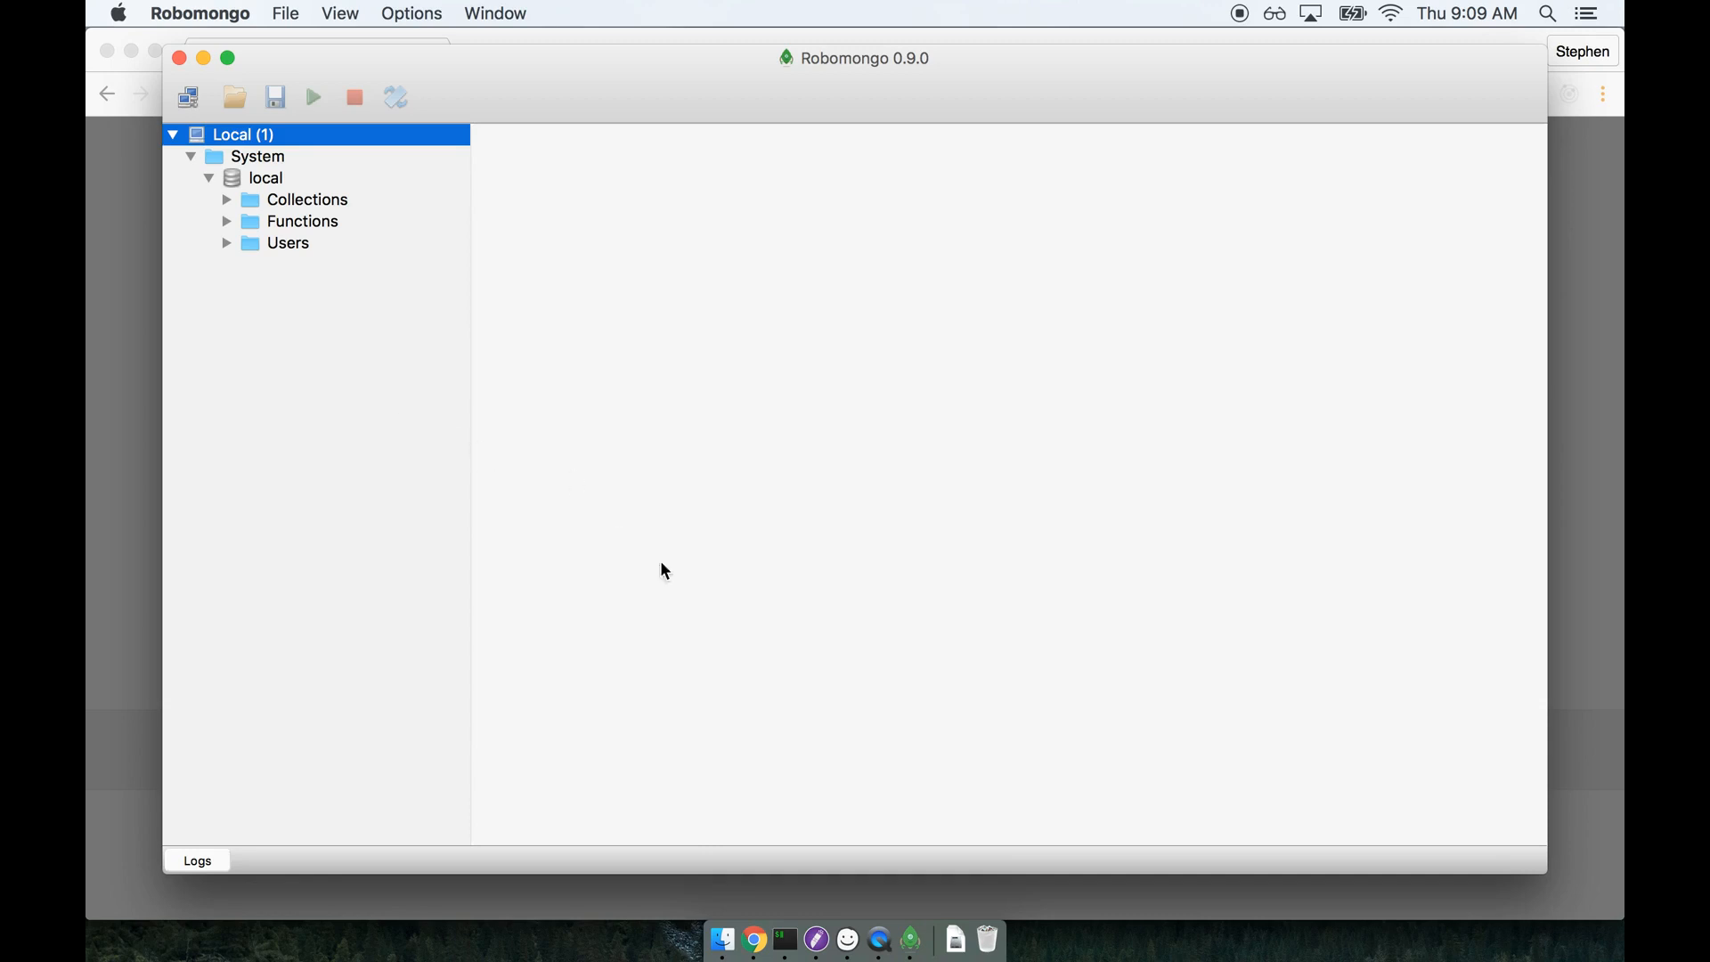
Switch to iTerm2 and try to start the MongoDB server with mongod from the MongoWorkspace folder.
click(785, 940)
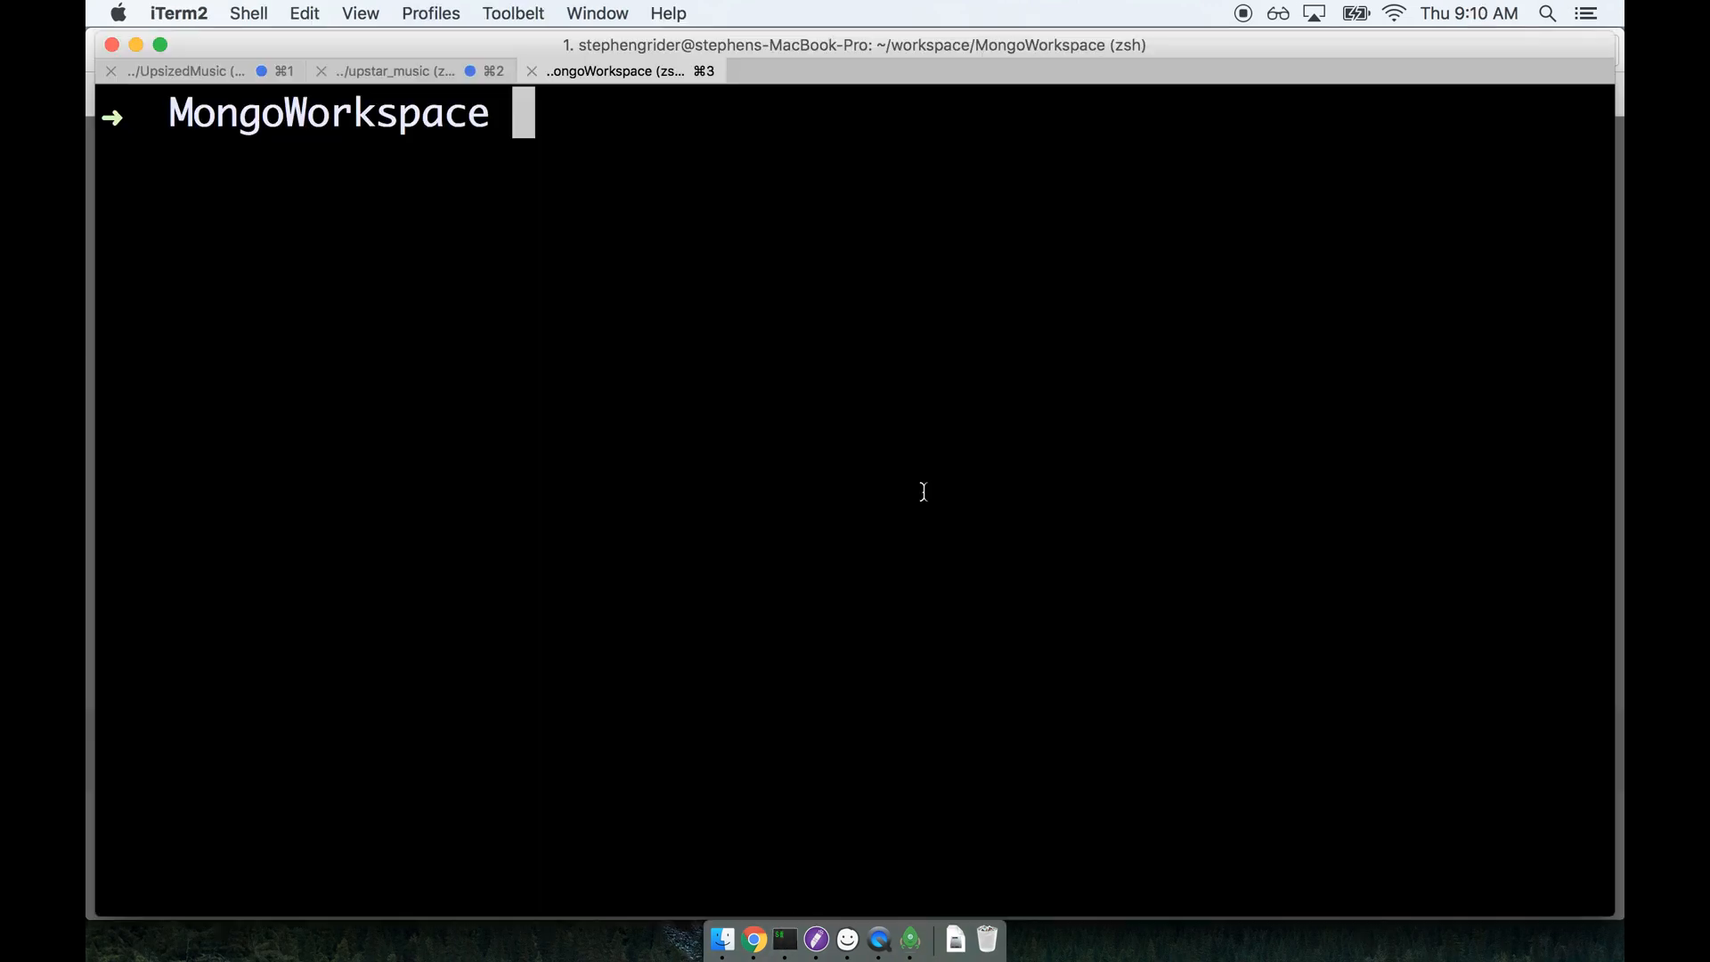
text(mongod)
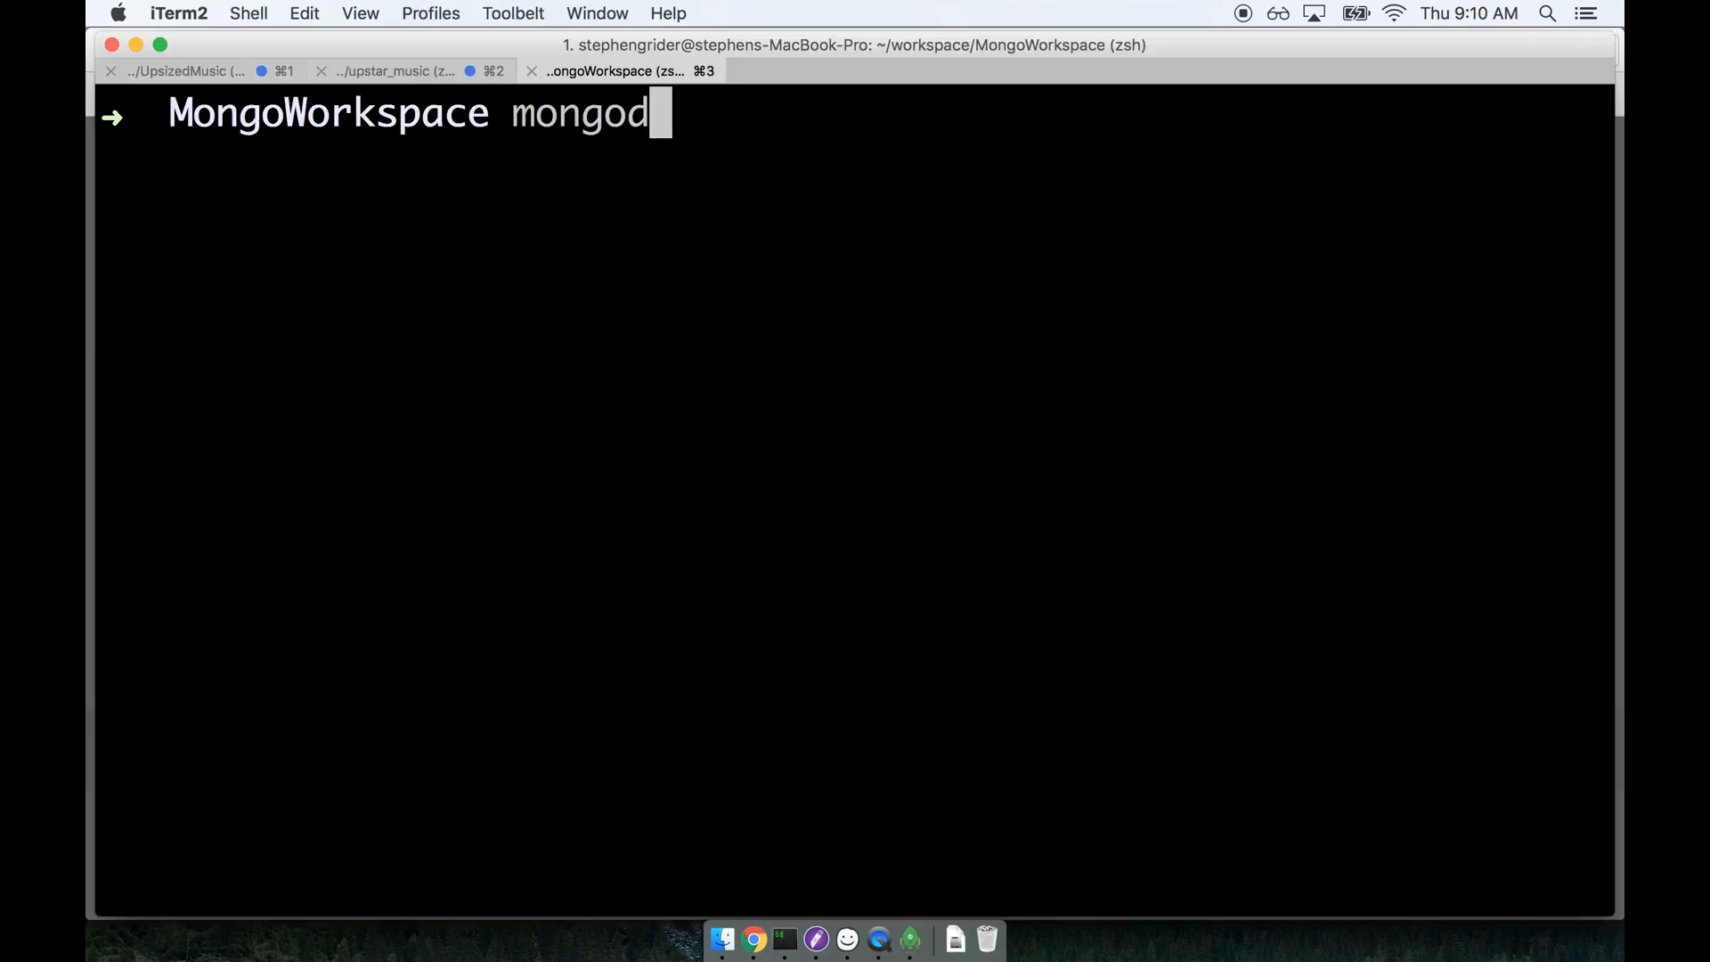
key(Return)
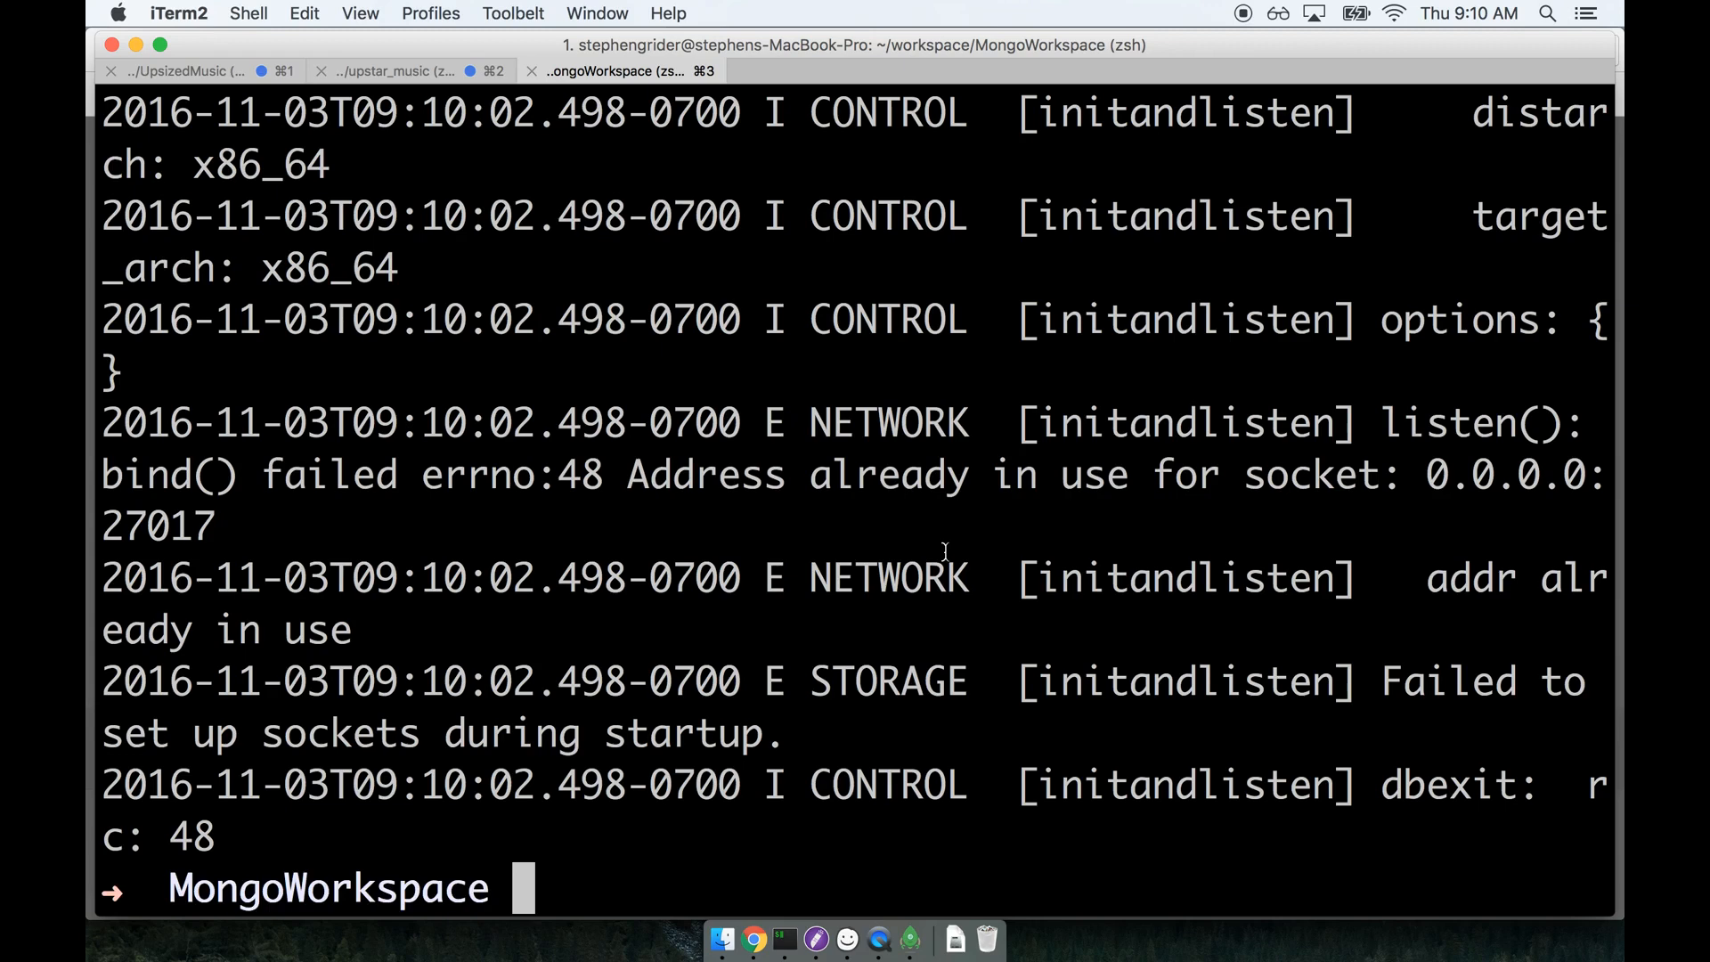
Switch back to Robomongo and view the database tree of the Local connection.
click(910, 939)
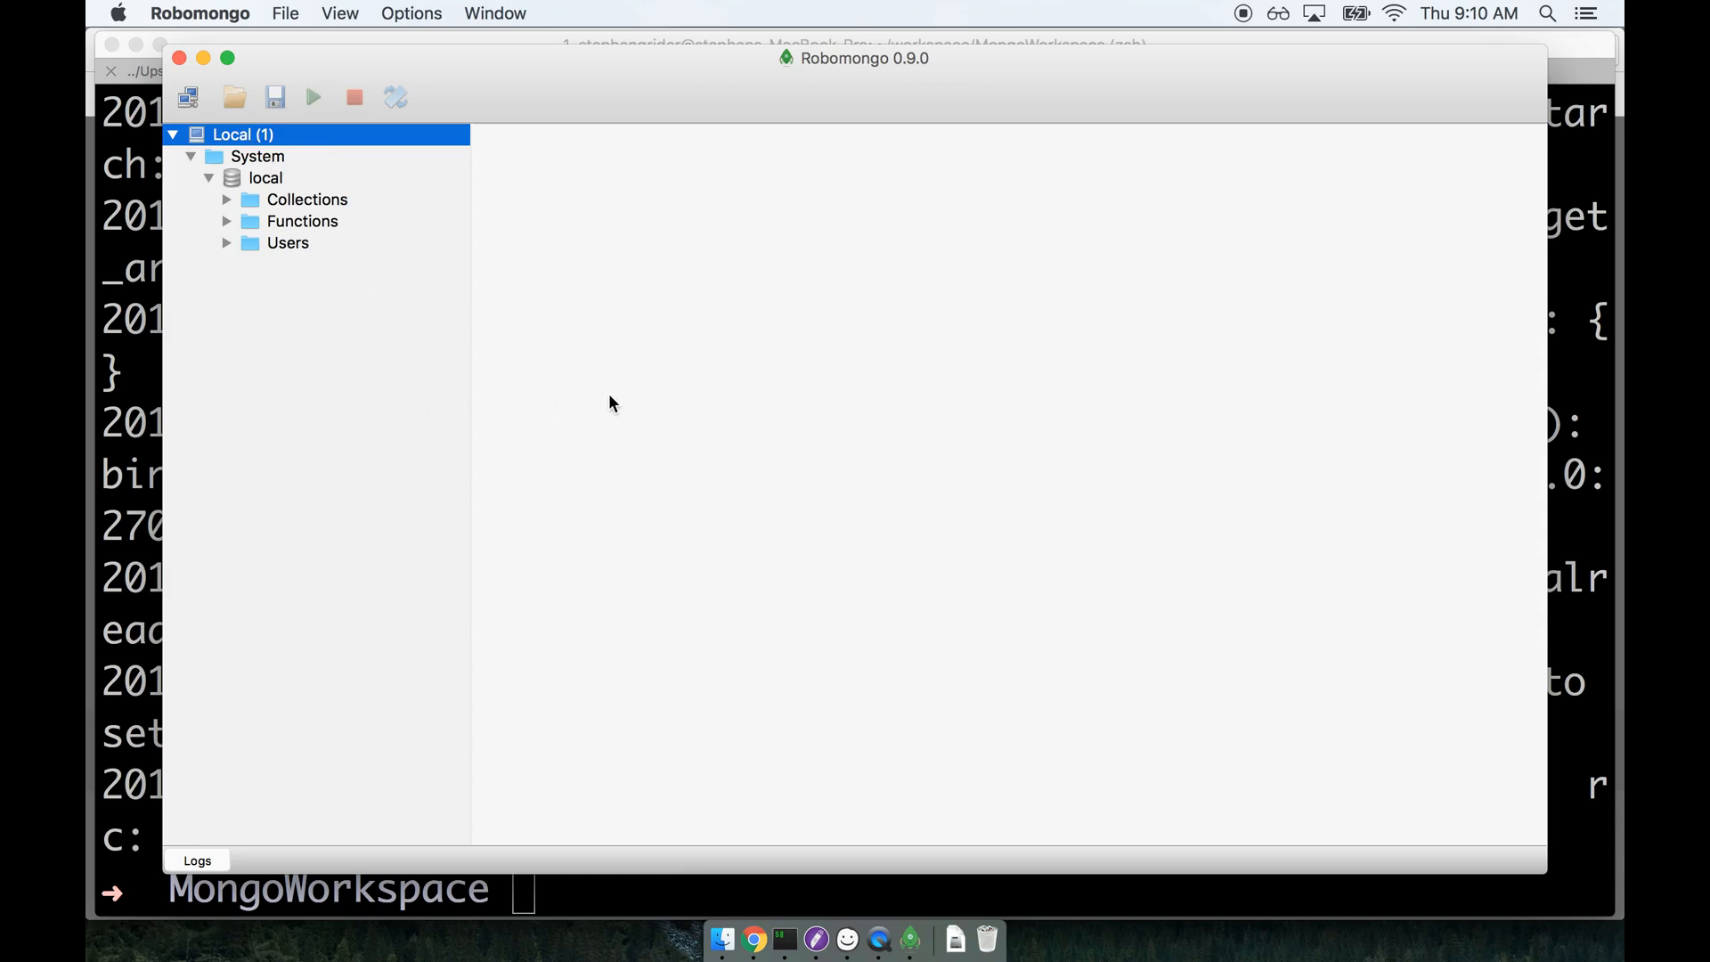
drag(621, 91, 630, 97)
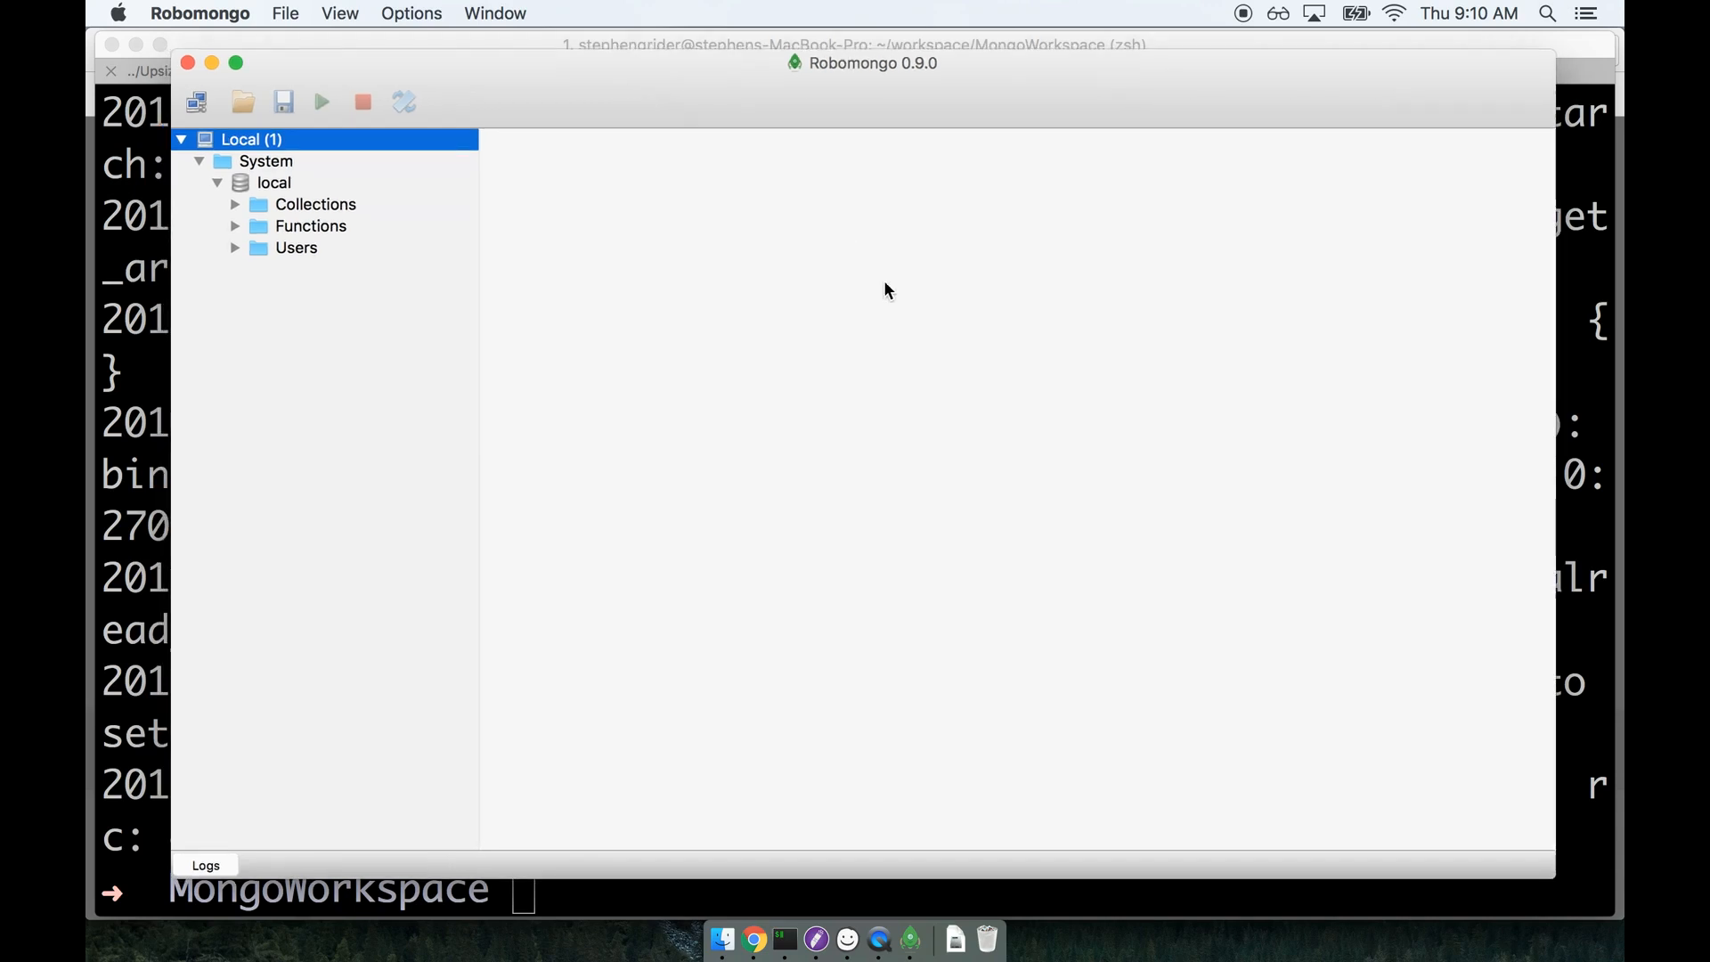